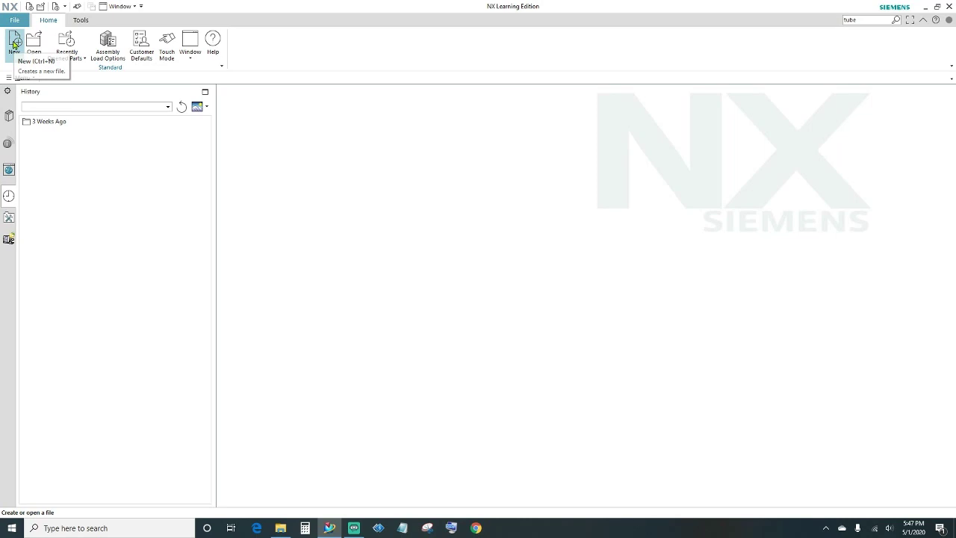
- Create a new millimetre part from the Model template with the file name TUBE
click(14, 43)
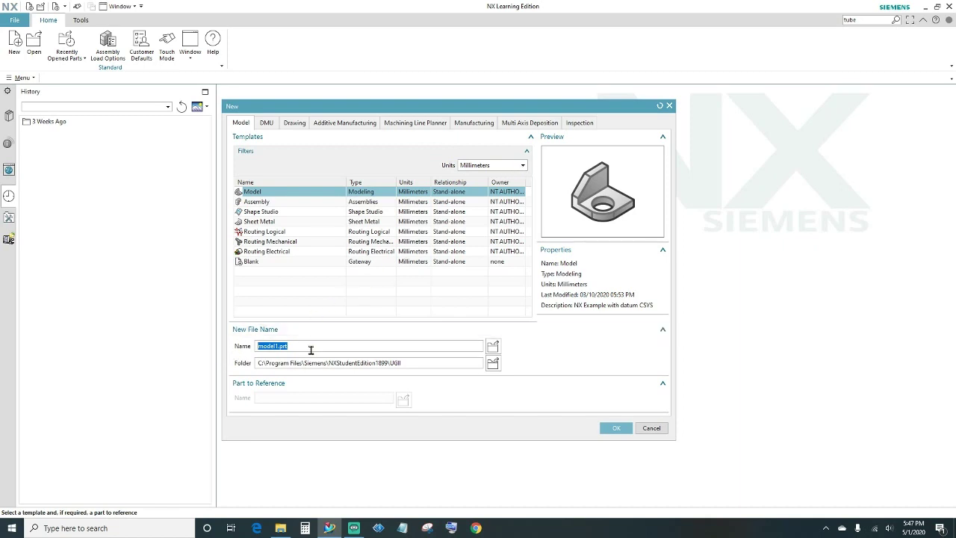
text(TUBE)
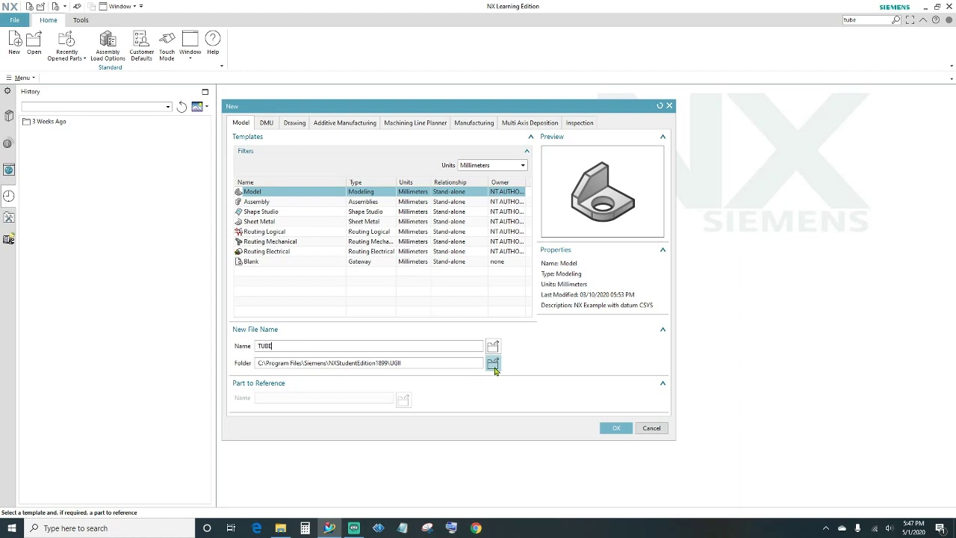
click(616, 430)
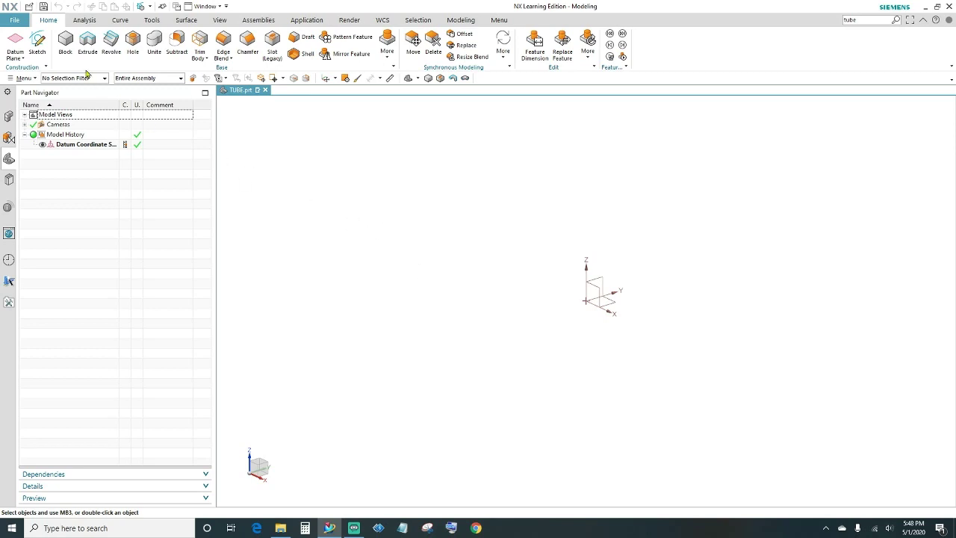
- Turn off Create Inferred Constraints and Continuous Auto Dimensioning in the sketch preferences
click(13, 21)
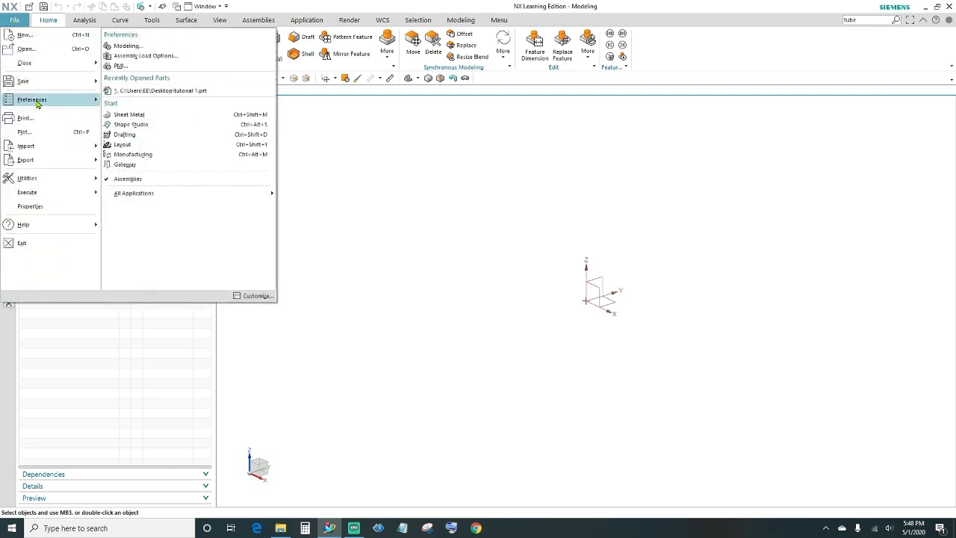
mouse_move(37, 104)
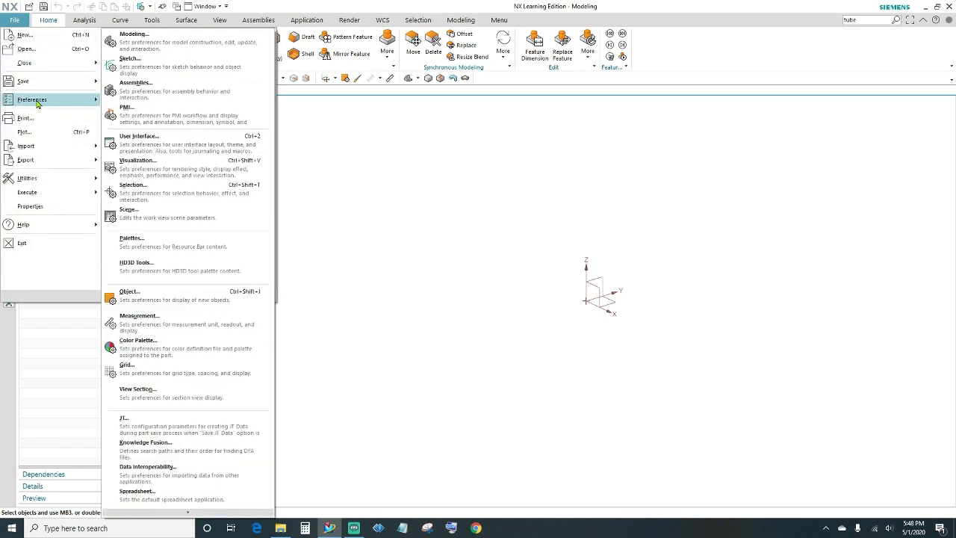
click(138, 66)
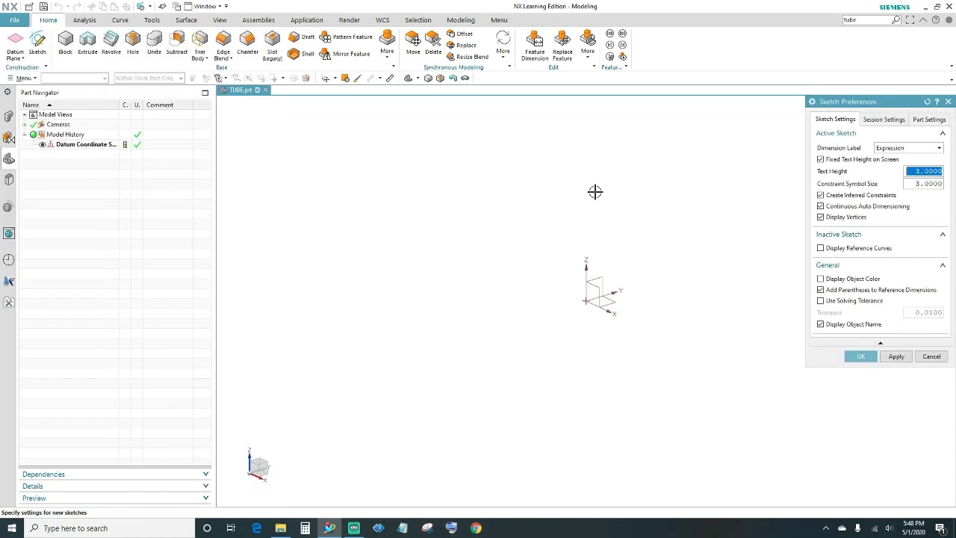
click(821, 195)
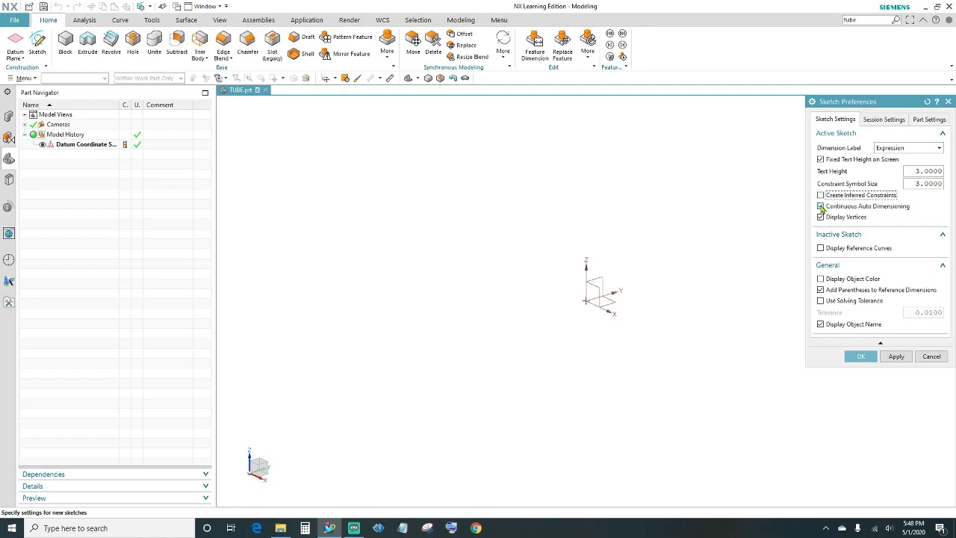
click(821, 206)
click(860, 357)
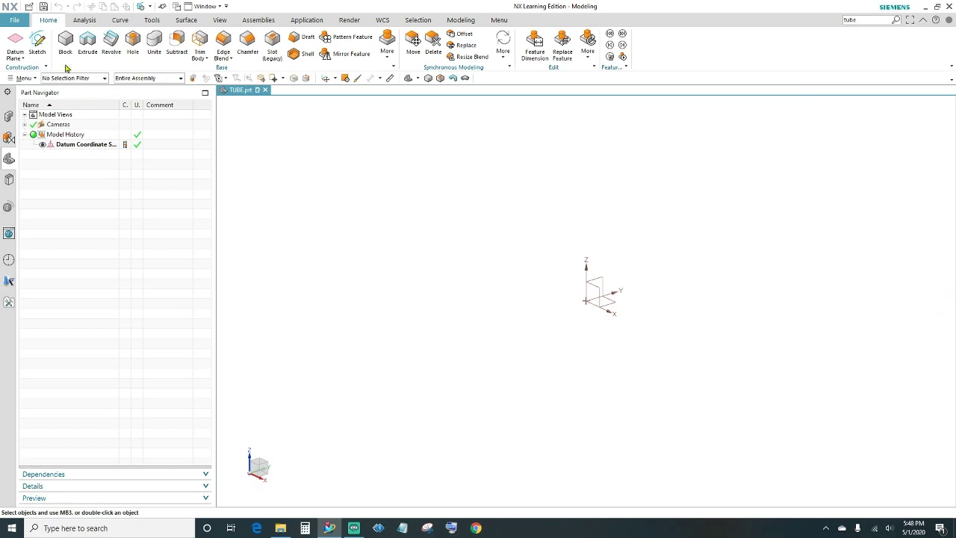
- Start a sketch on the XY plane and draw a vertical line about 73 mm long, above and left of the origin
click(38, 42)
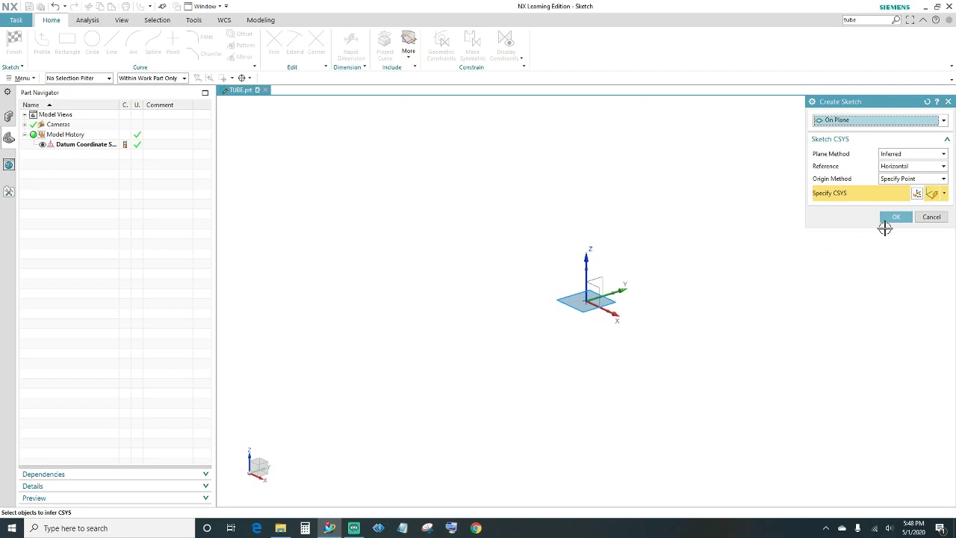
click(895, 218)
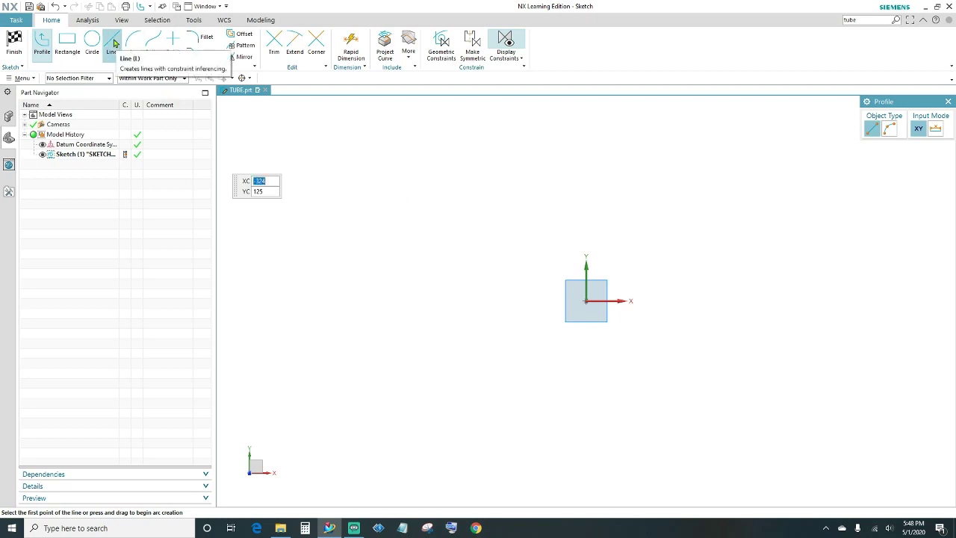
click(112, 43)
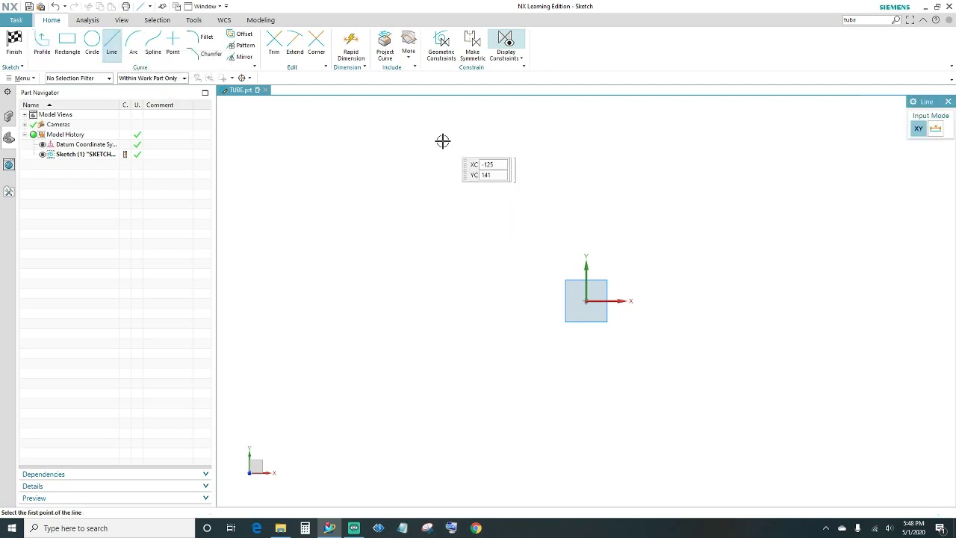
click(409, 136)
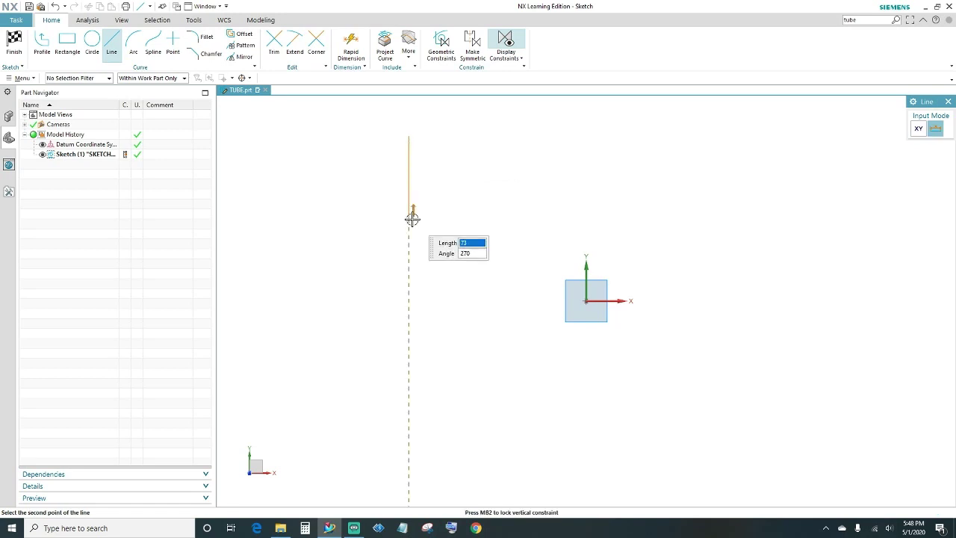
click(412, 218)
key(Escape)
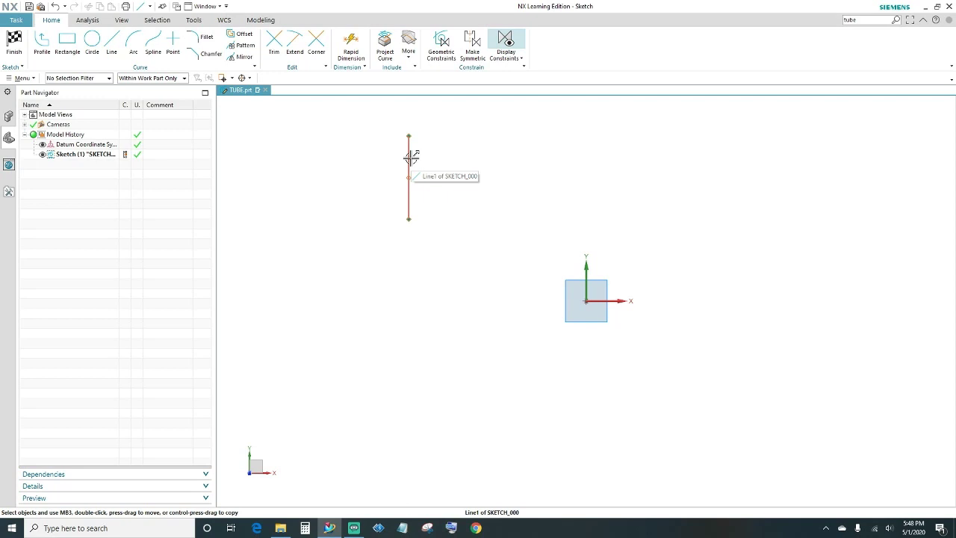
- Constrain the line to be vertical and dimension its length as 50 mm
click(411, 157)
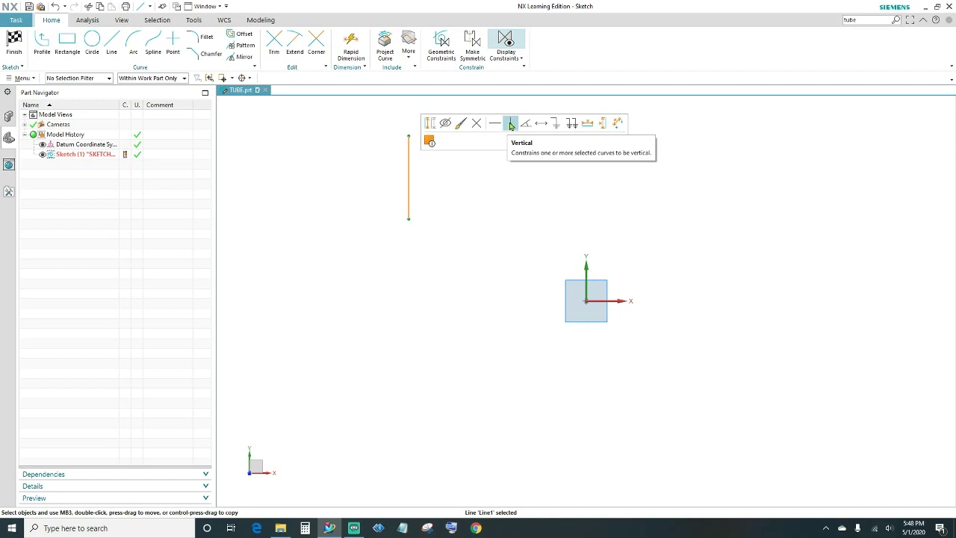
click(511, 125)
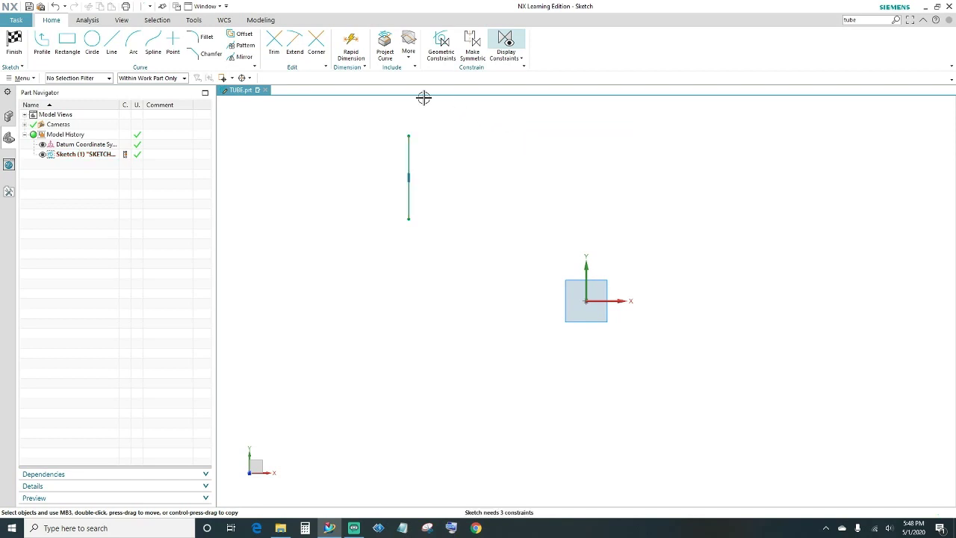
click(354, 51)
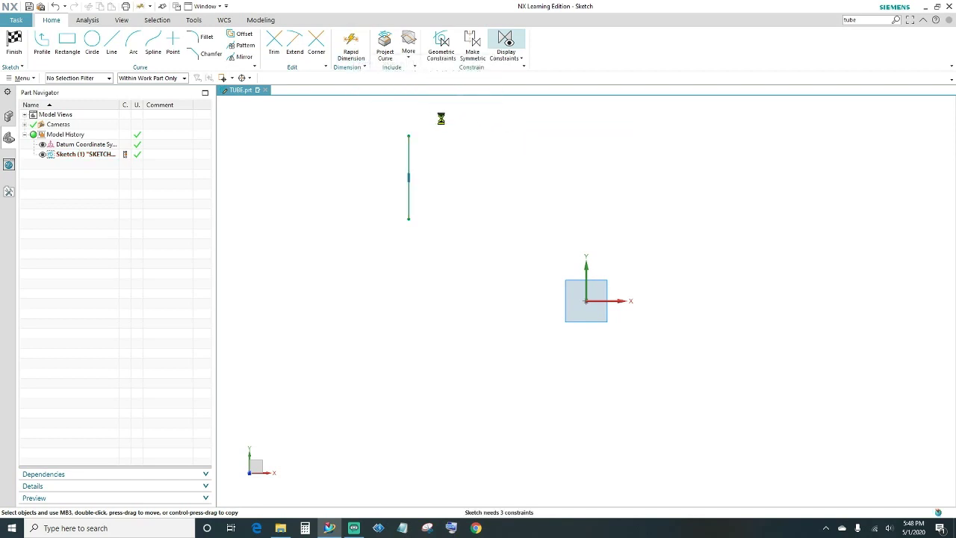
click(413, 152)
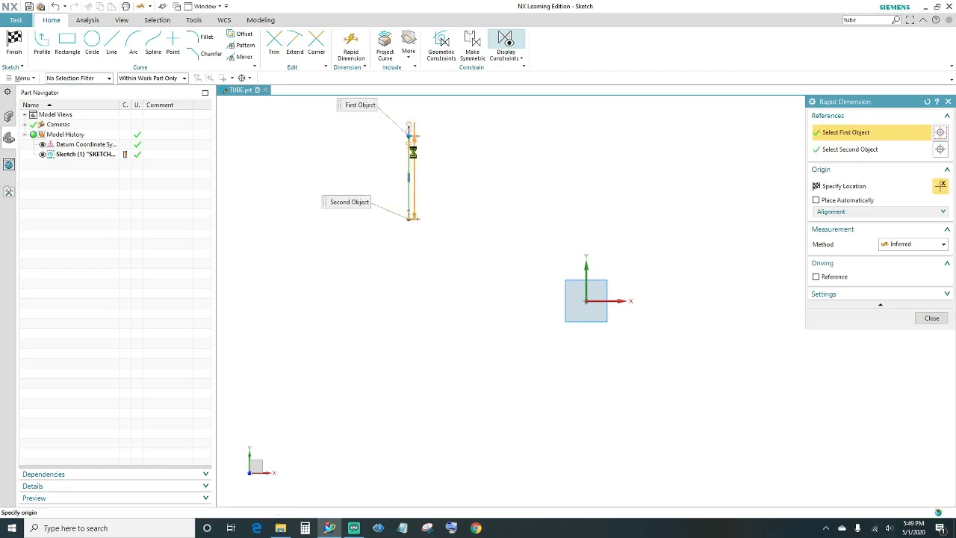
click(367, 164)
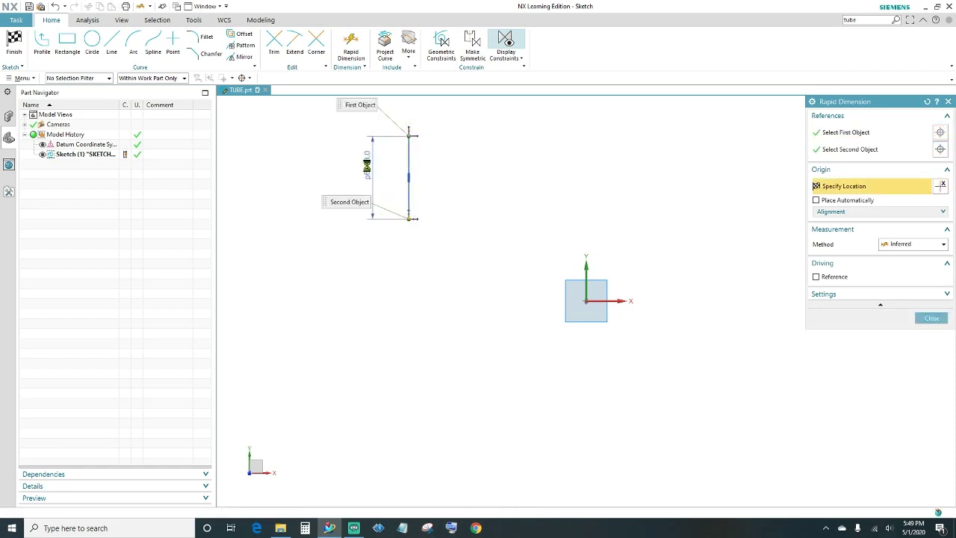
click(366, 164)
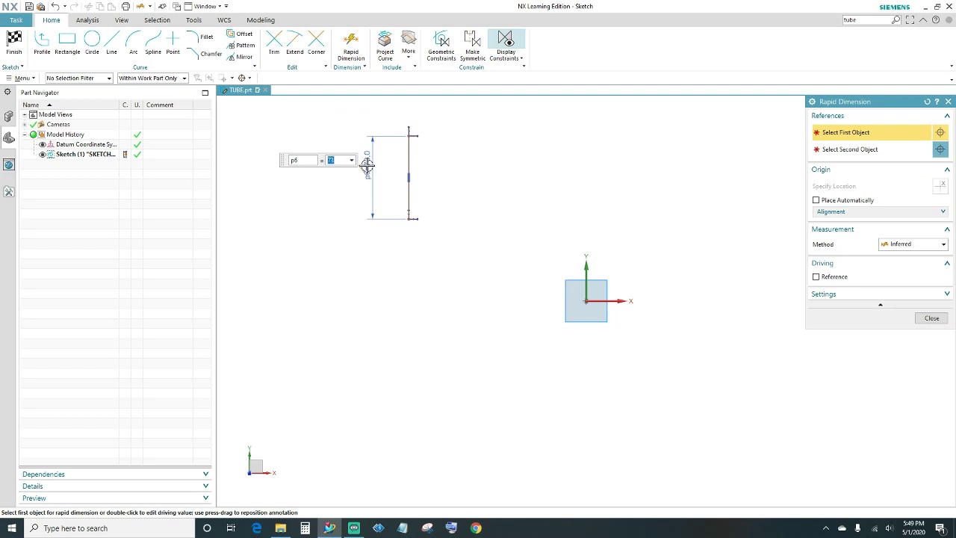
text(50)
key(Return)
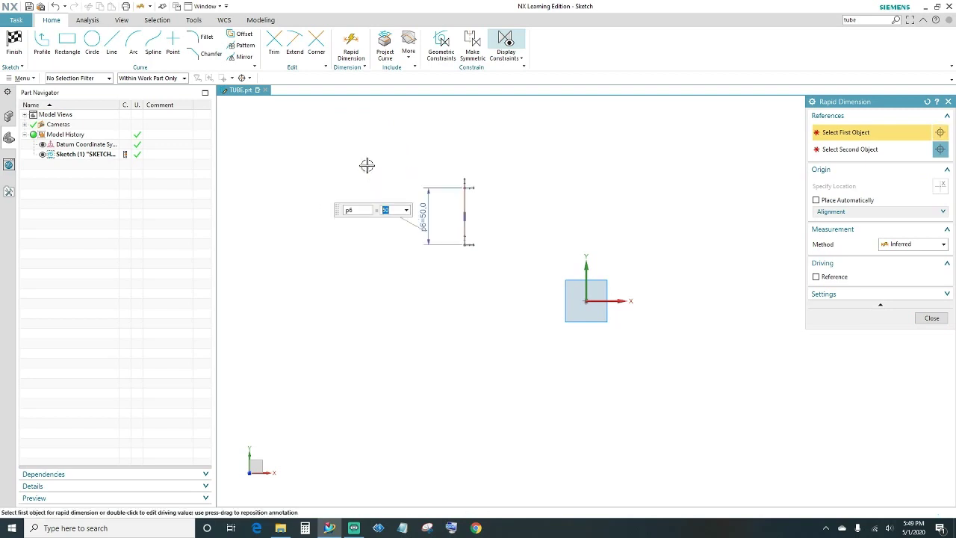
- Dimension the horizontal distance between the line and the sketch's vertical axis as 100 mm
scroll(513, 249, up, 3)
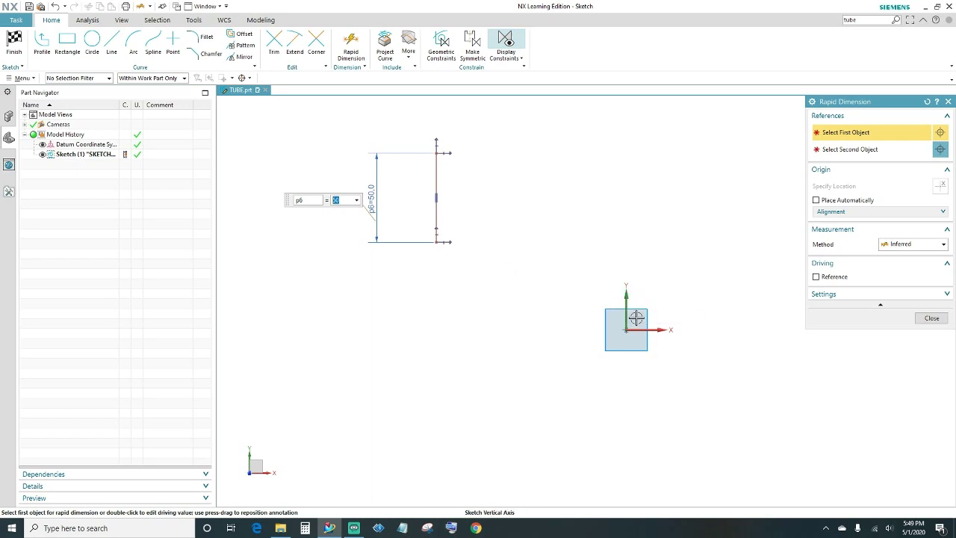
click(439, 220)
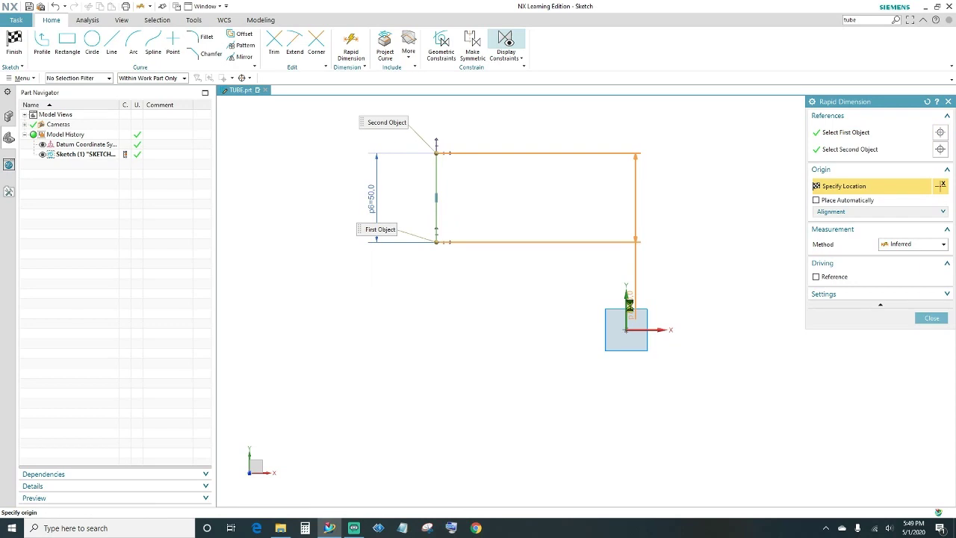
click(627, 299)
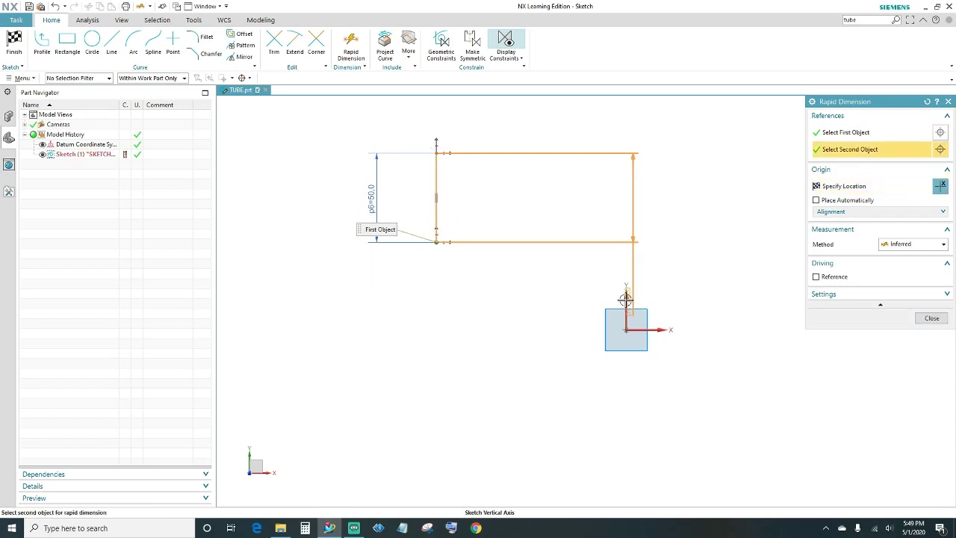
click(625, 299)
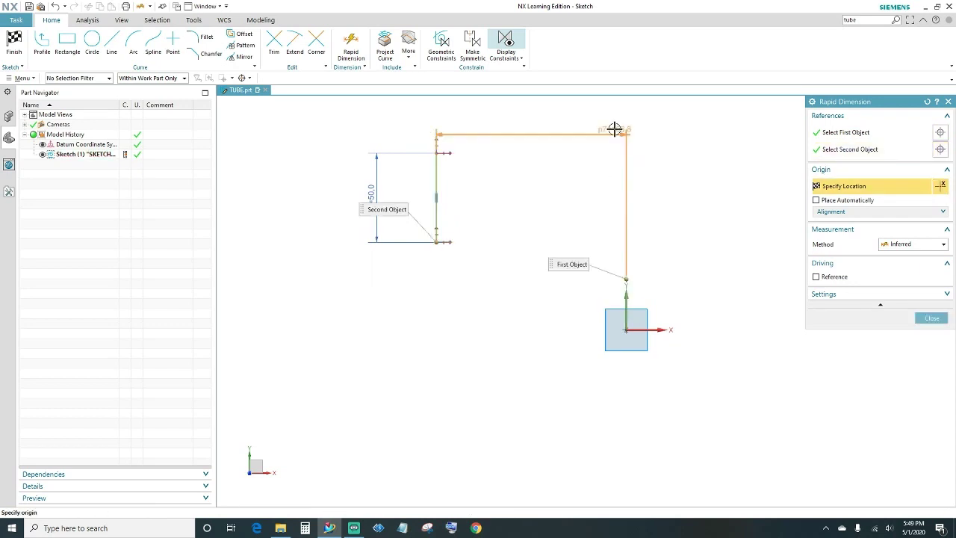
click(614, 129)
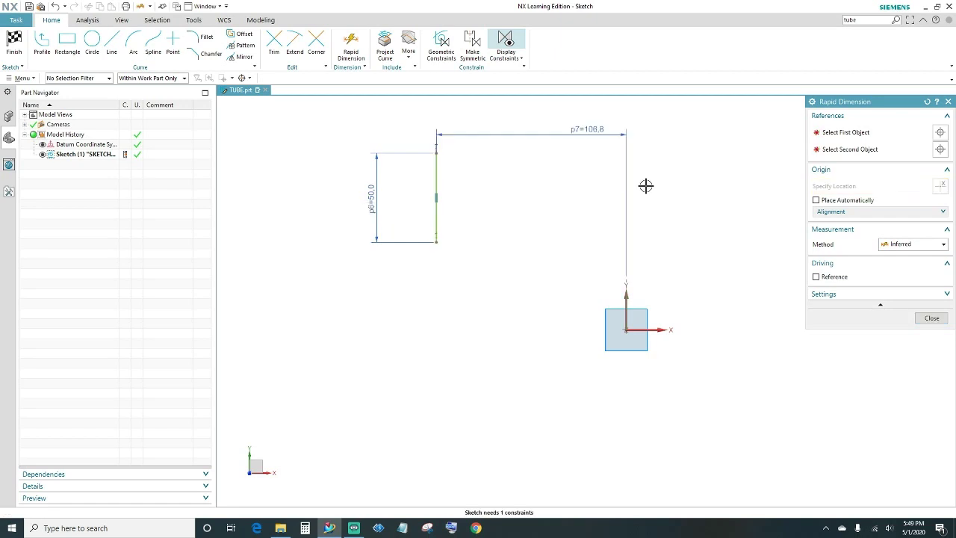
text(100)
key(Return)
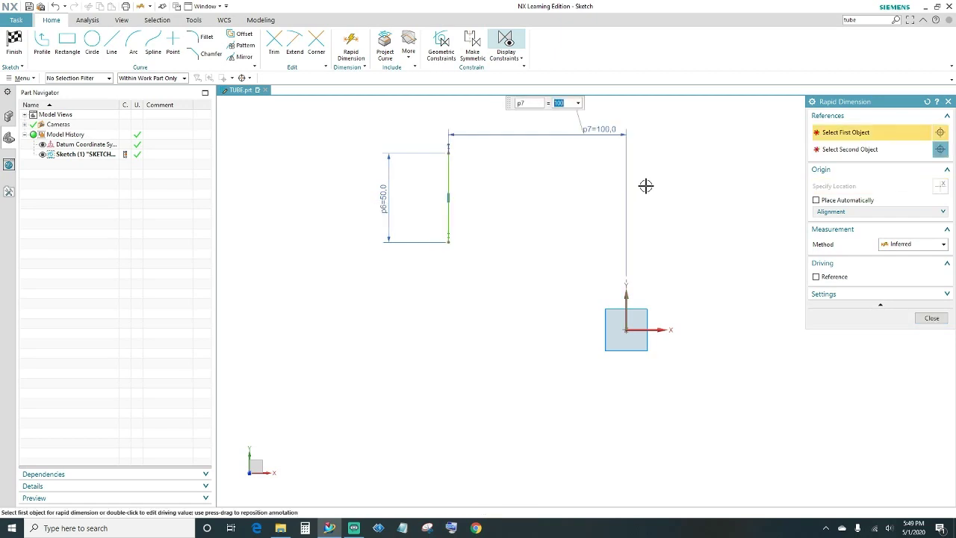
- Dimension the vertical distance from the line's lower endpoint to the sketch's horizontal axis as 100 mm
click(448, 241)
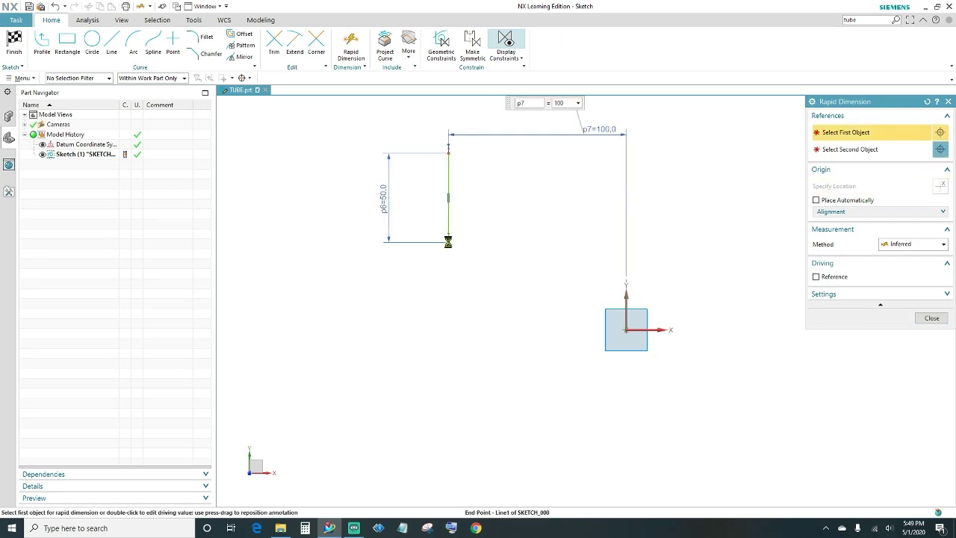
click(659, 329)
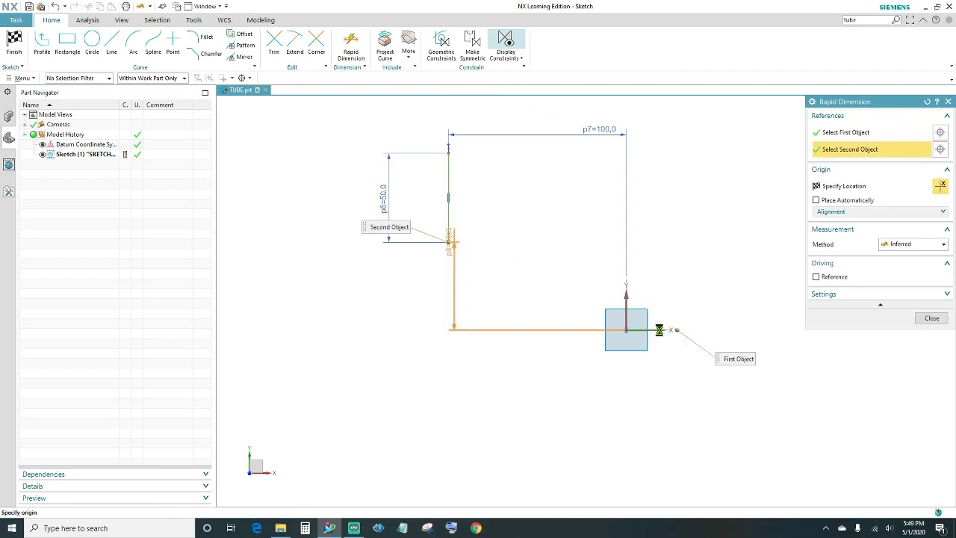
click(685, 272)
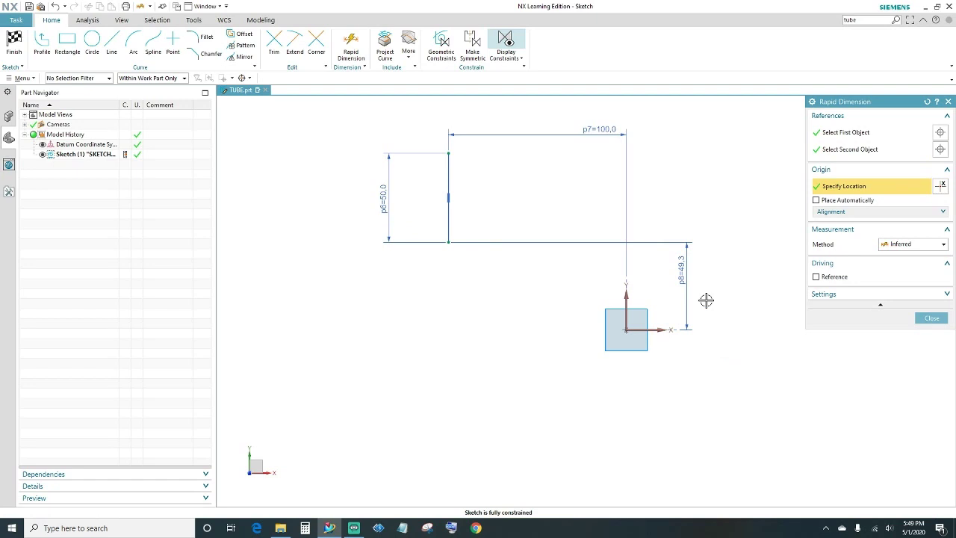
text(100)
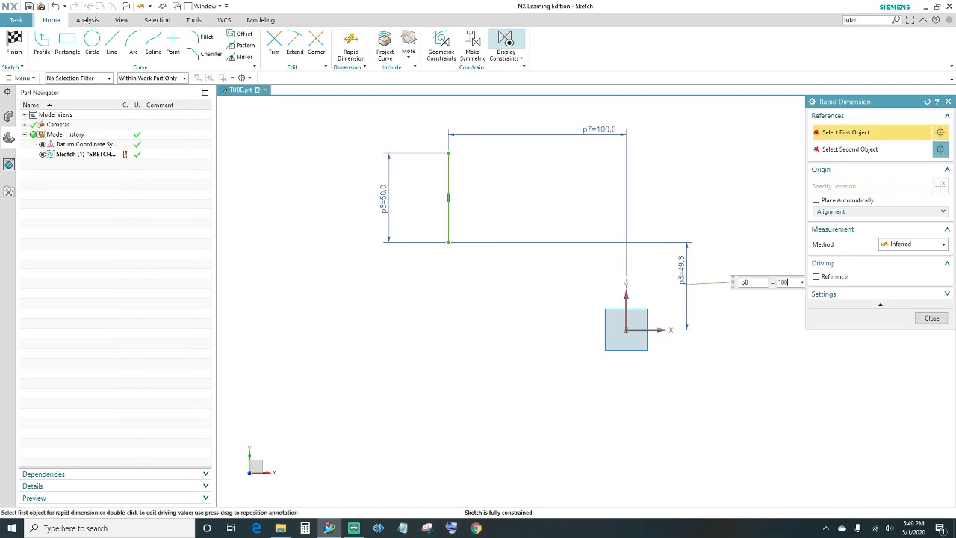
key(Return)
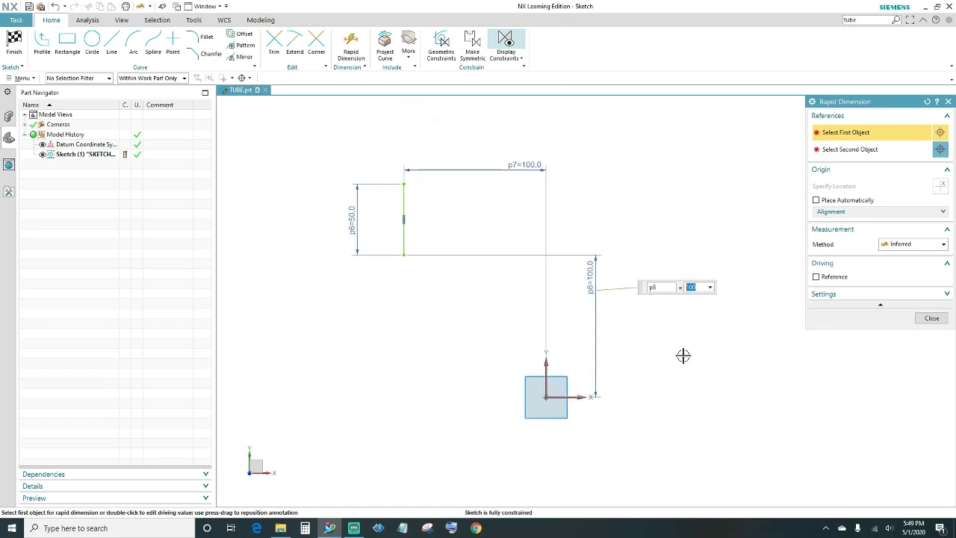
click(926, 318)
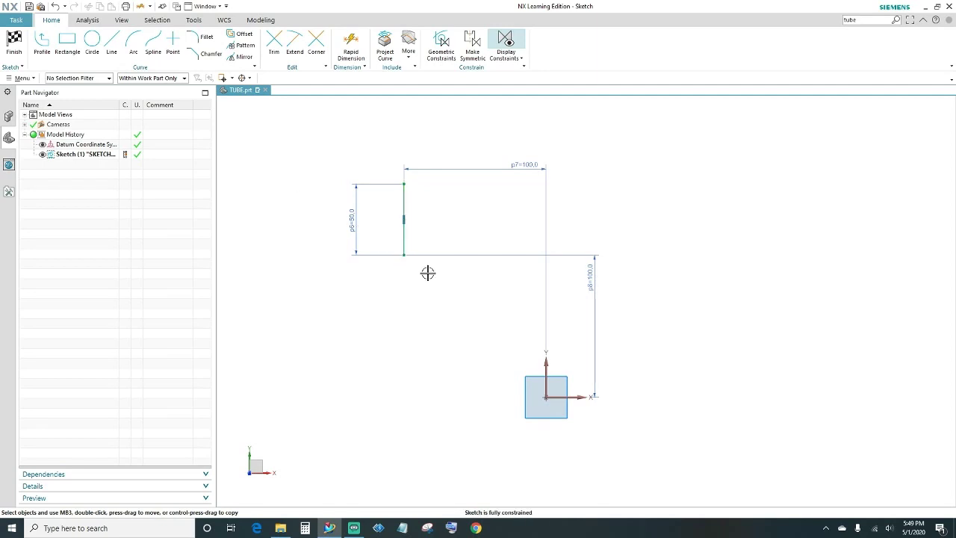
- Draw a three-point arc with a radius of about 12 mm, bulging downward, just below the line's lower endpoint
click(403, 246)
key(Escape)
click(131, 42)
click(413, 262)
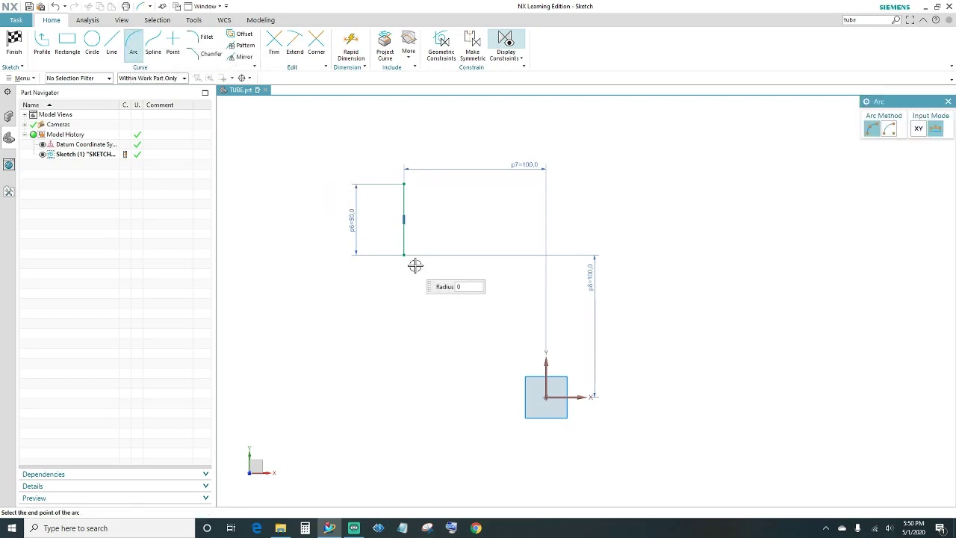
click(433, 274)
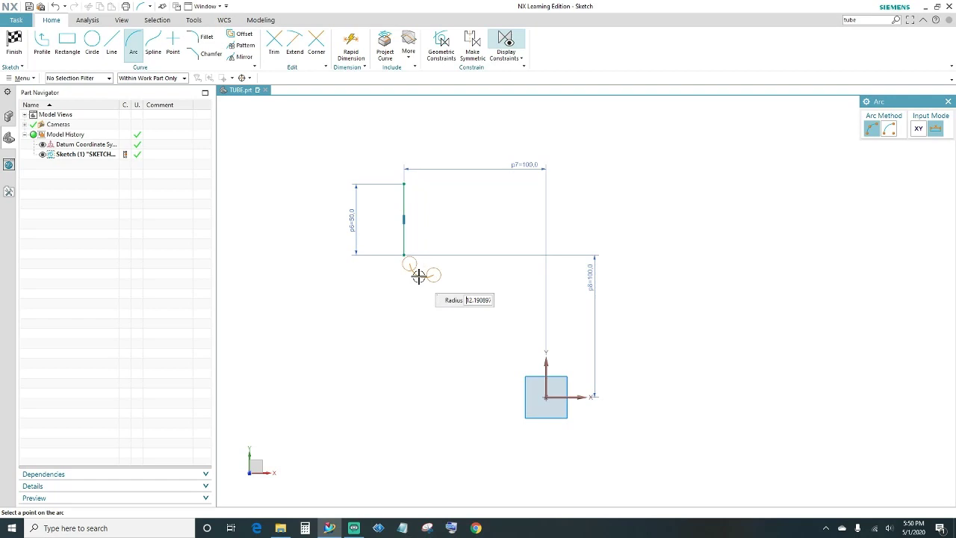
click(419, 275)
scroll(440, 265, up, 3)
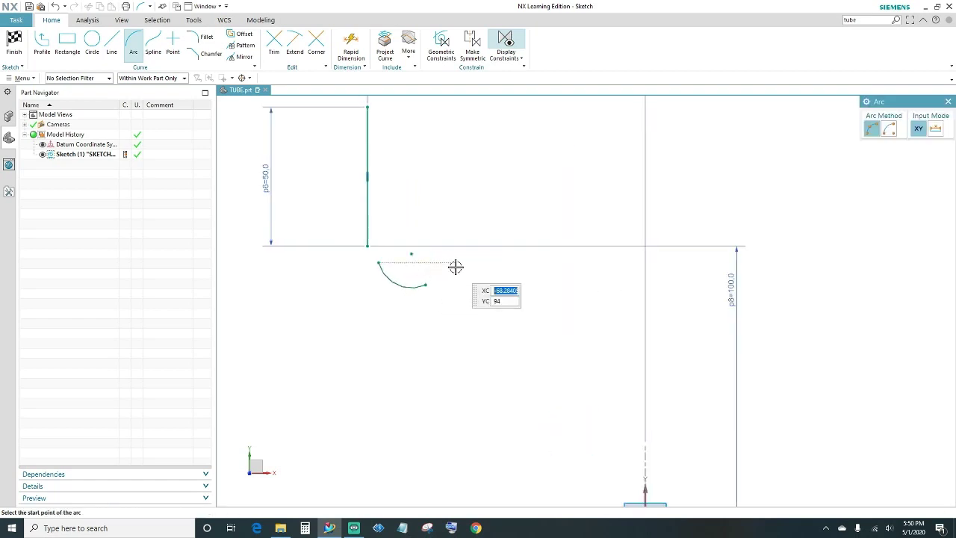
- Dimension the radius of the arc below the vertical line as 10 mm
key(Escape)
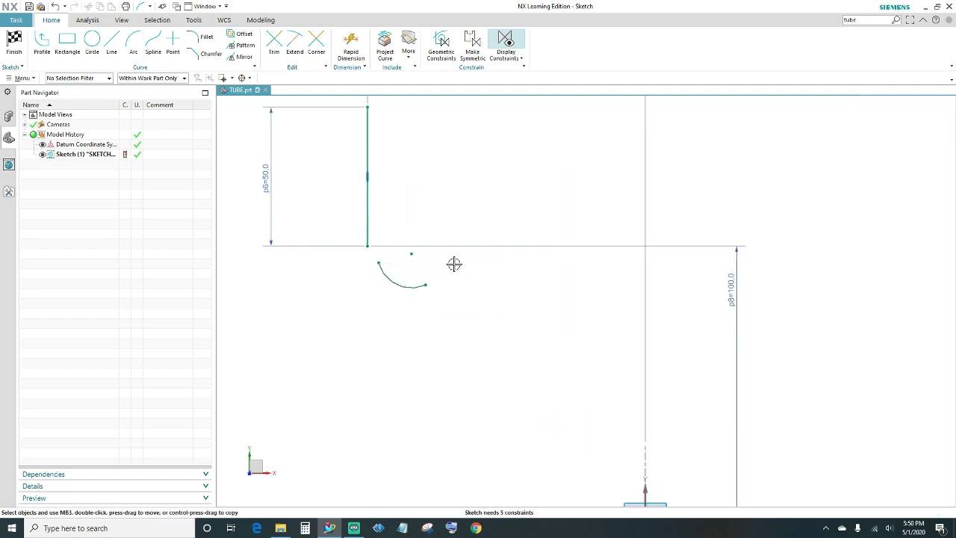
click(351, 45)
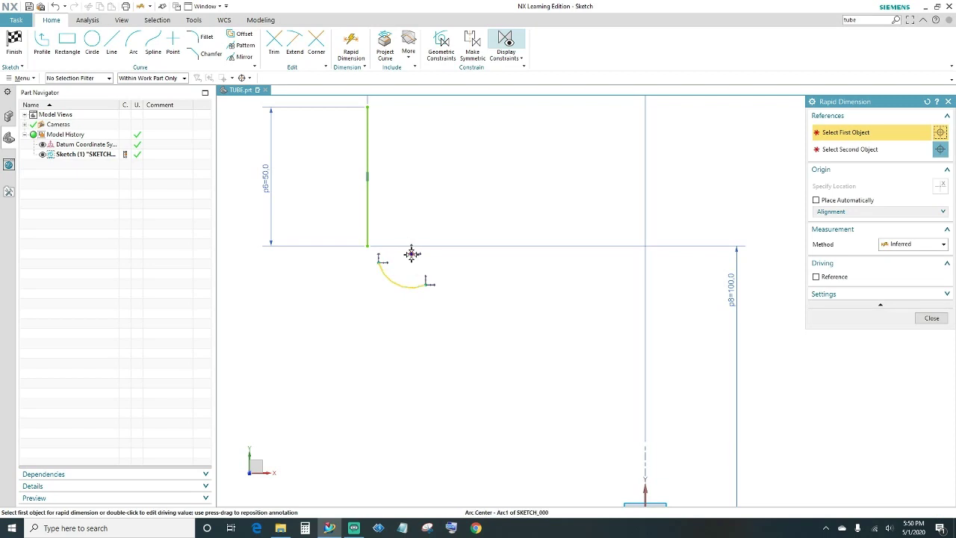
click(396, 282)
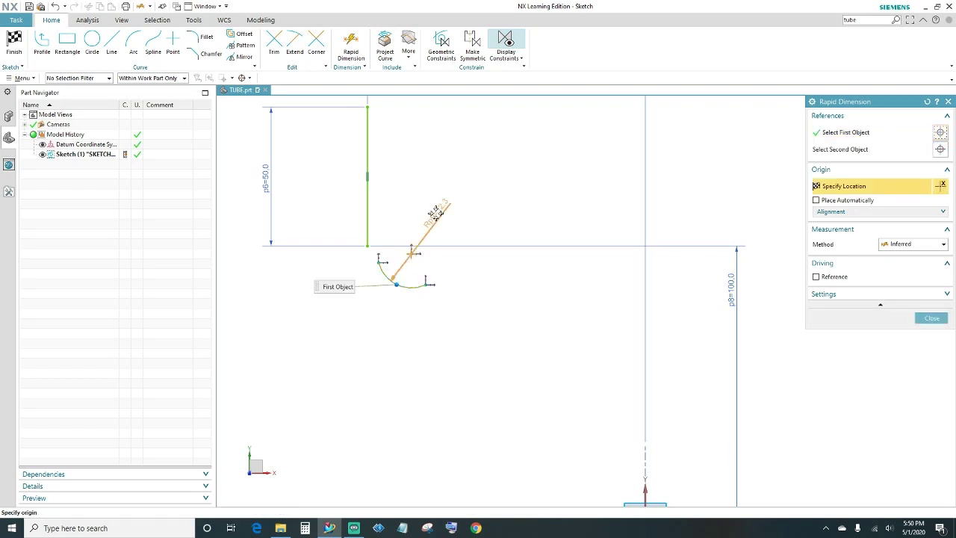
click(438, 214)
text(10)
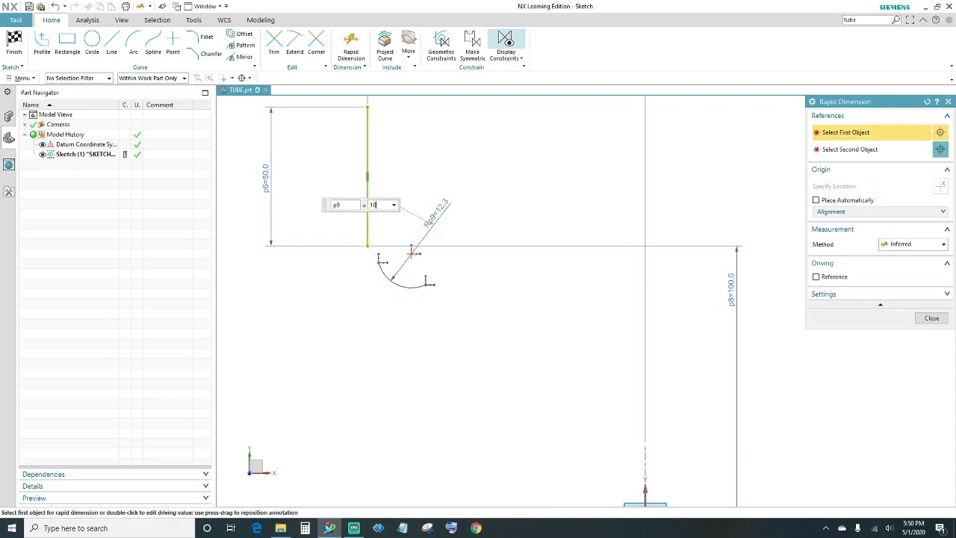
key(Return)
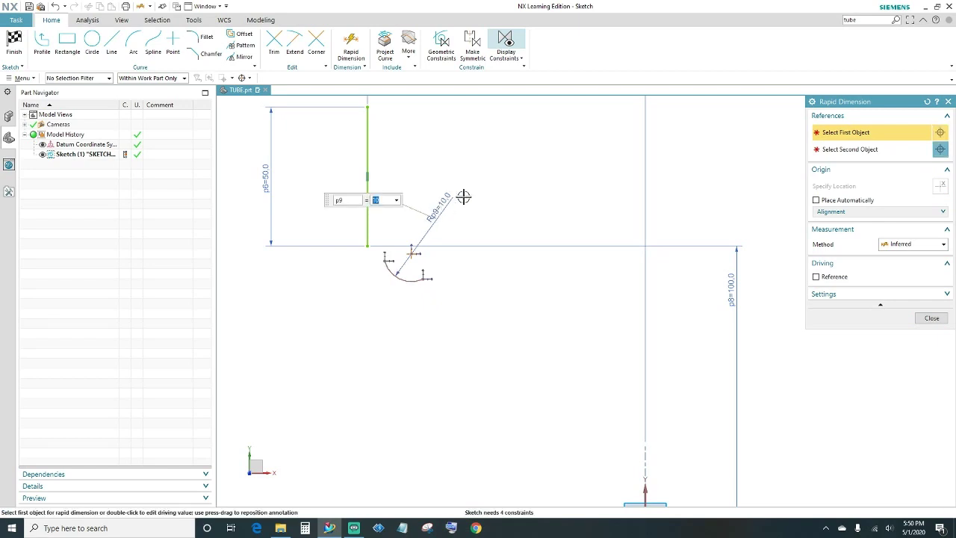
click(931, 317)
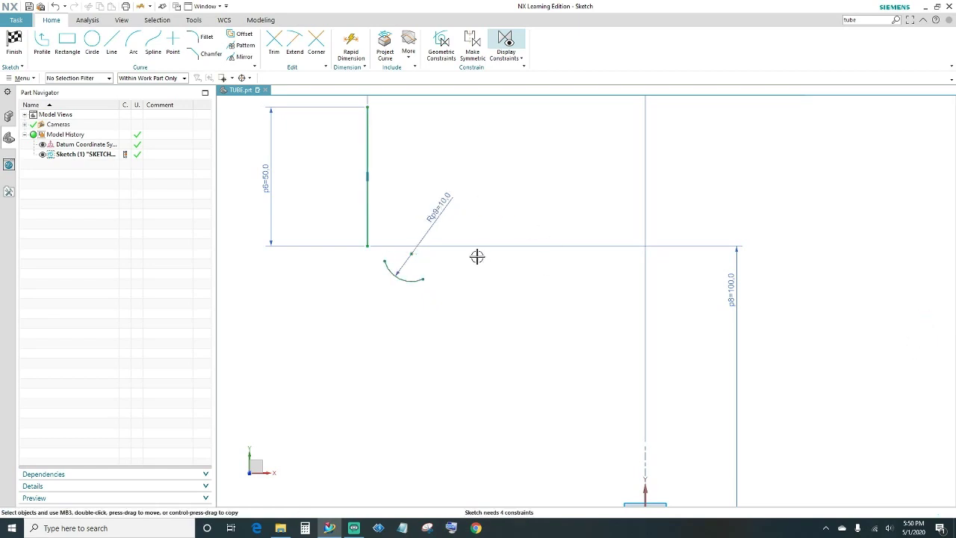
- Make the arc tangent to the vertical line and its start point coincident with the line's lower endpoint
click(389, 272)
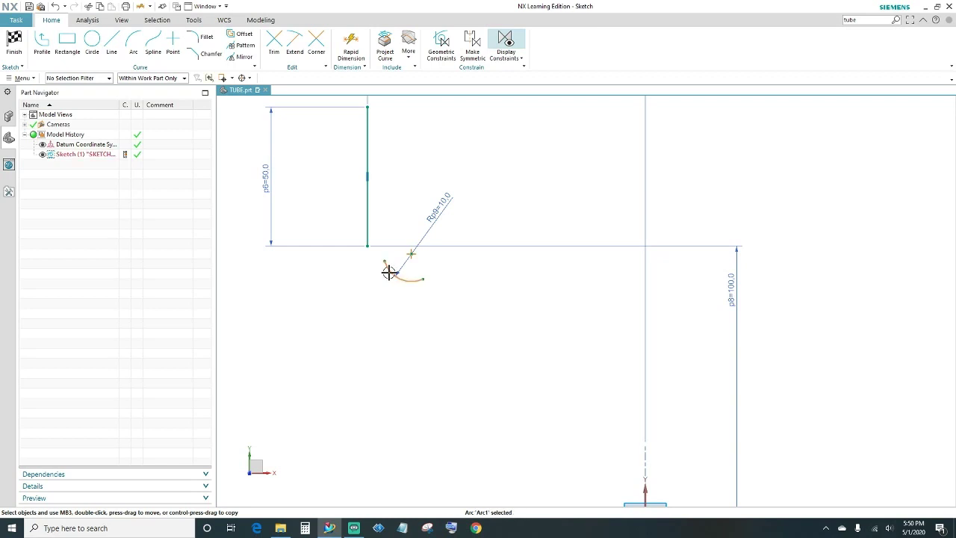
click(368, 221)
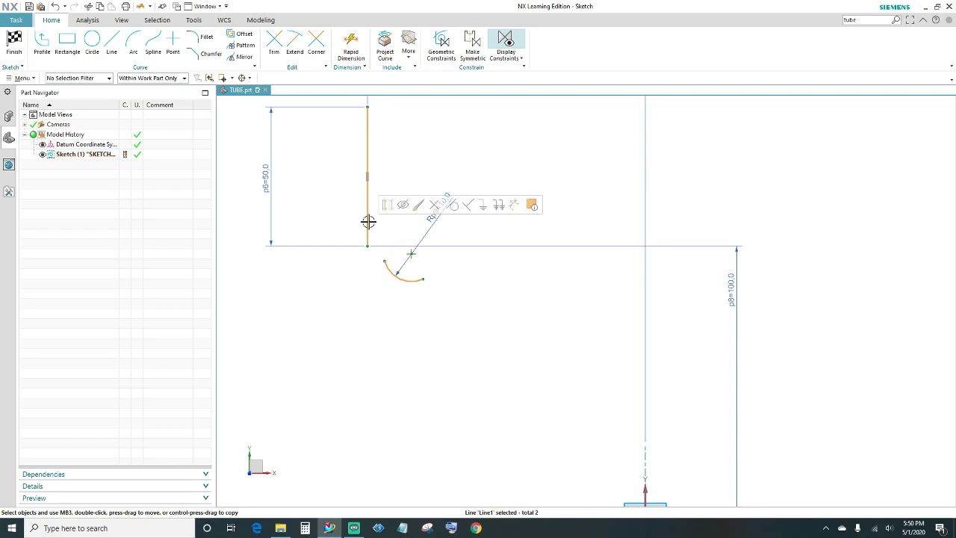
click(451, 206)
scroll(375, 247, up, 2)
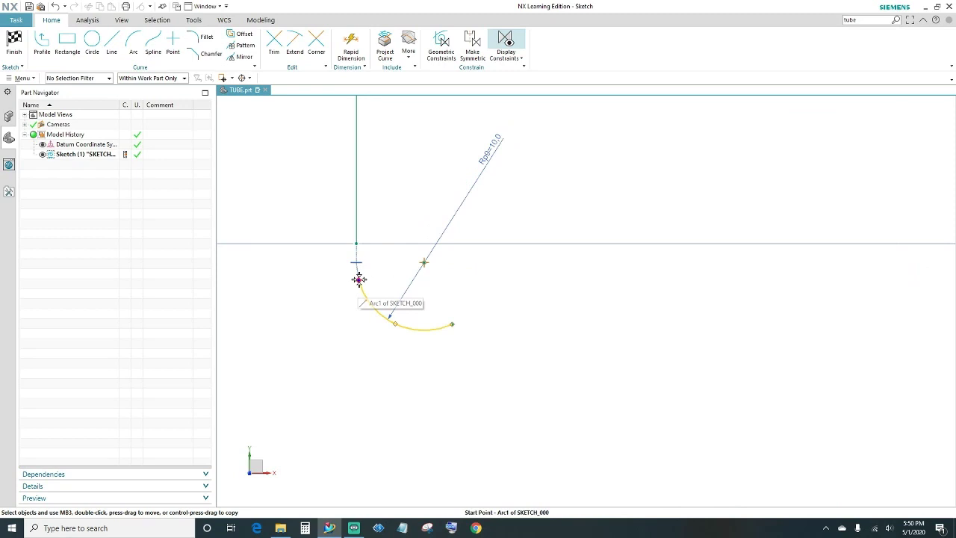
click(359, 280)
click(356, 243)
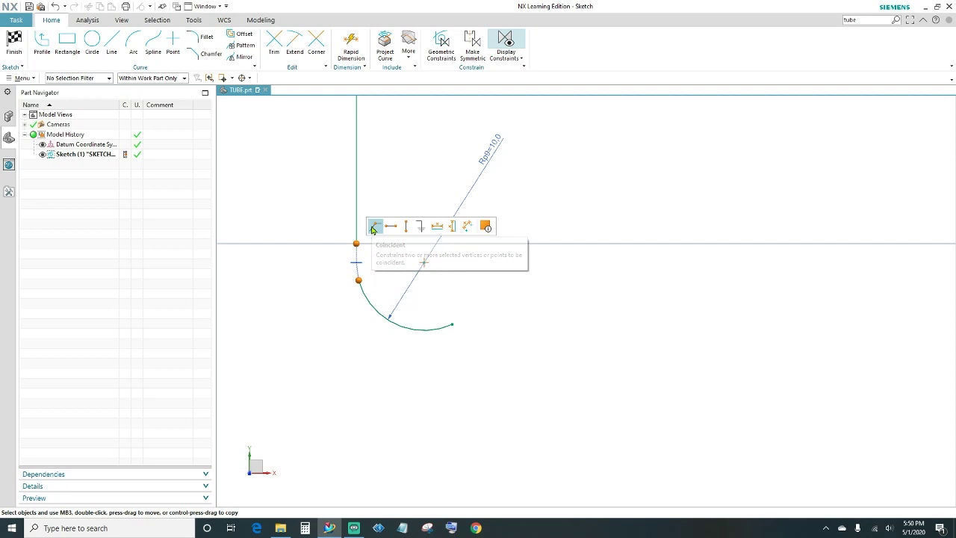
click(374, 227)
- Draw a horizontal line just to the right of the arc's free end, not touching the arc
scroll(499, 292, down, 3)
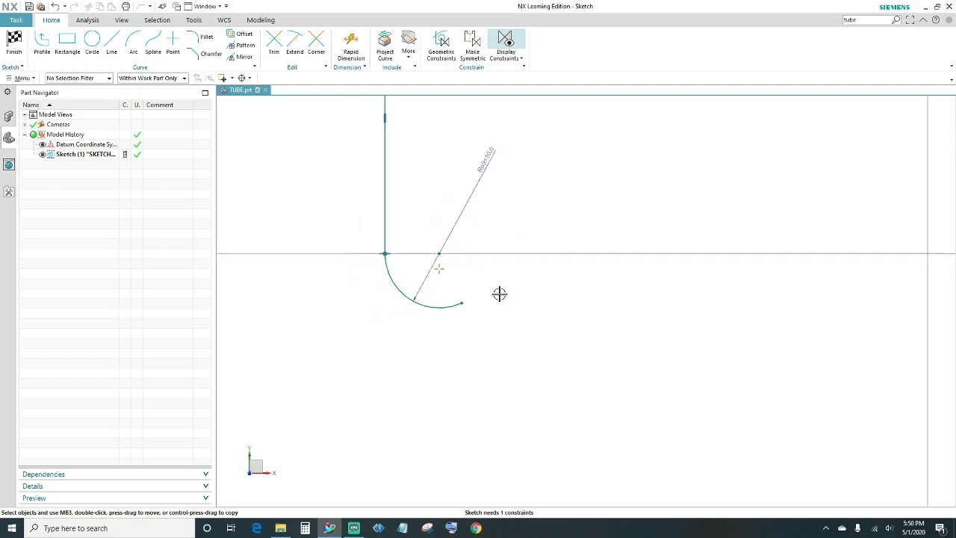
mouse_move(534, 301)
shift+middle_down()
mouse_move(482, 330)
mouse_move(457, 329)
shift+middle_up()
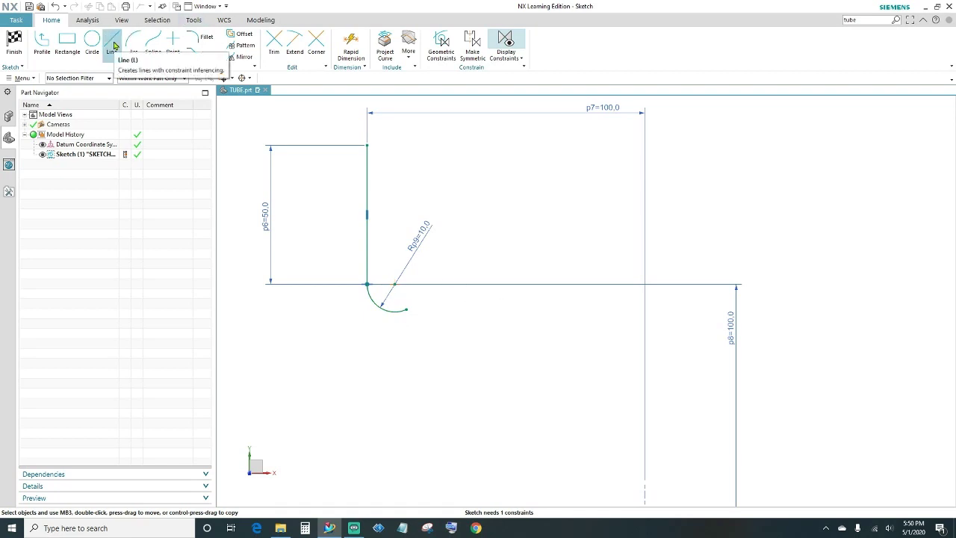
click(114, 46)
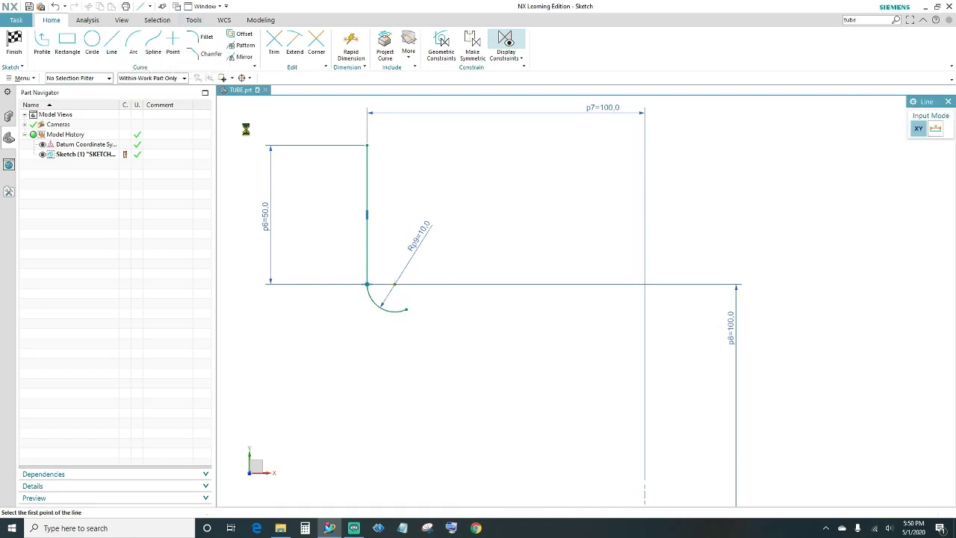
click(421, 307)
click(508, 306)
key(Escape)
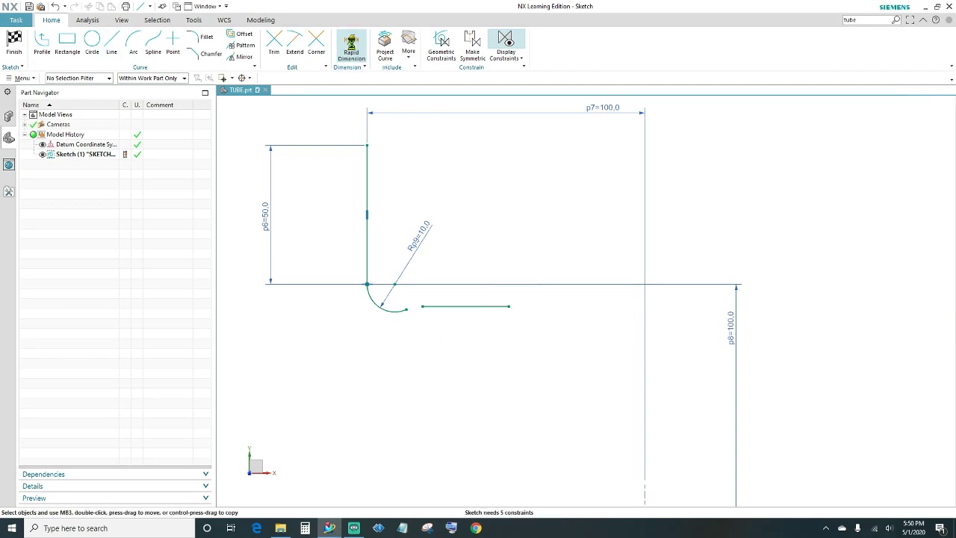
- Dimension the new line's length as 22 mm and constrain the line to be horizontal
click(351, 47)
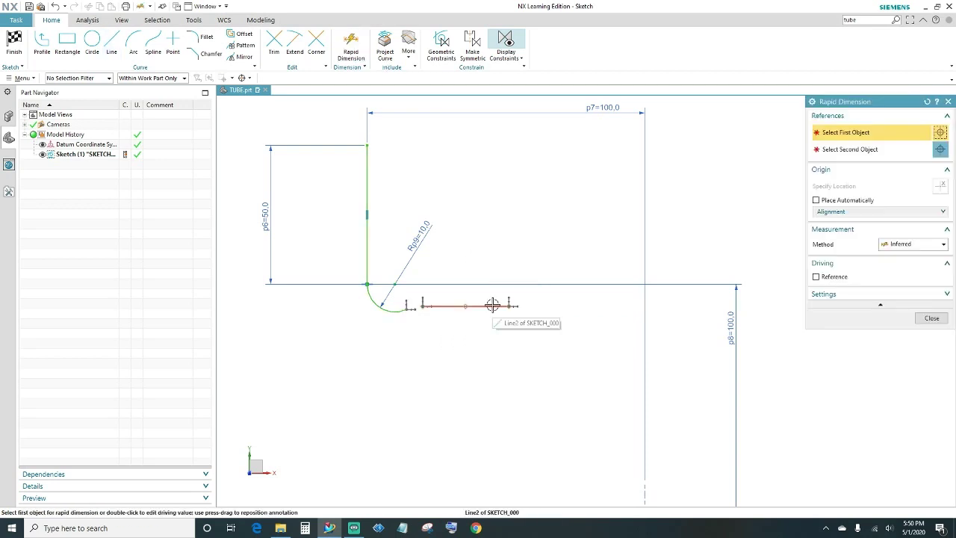
click(492, 305)
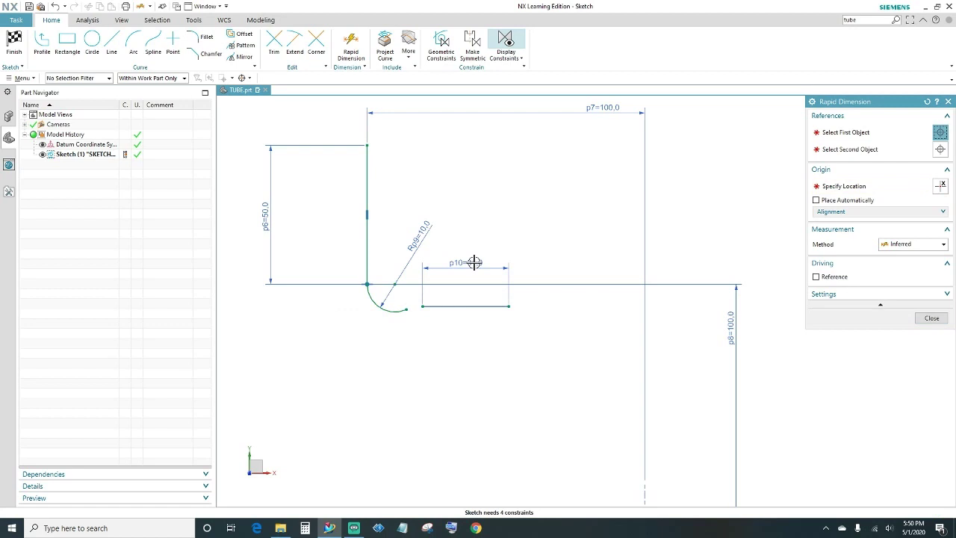
click(475, 262)
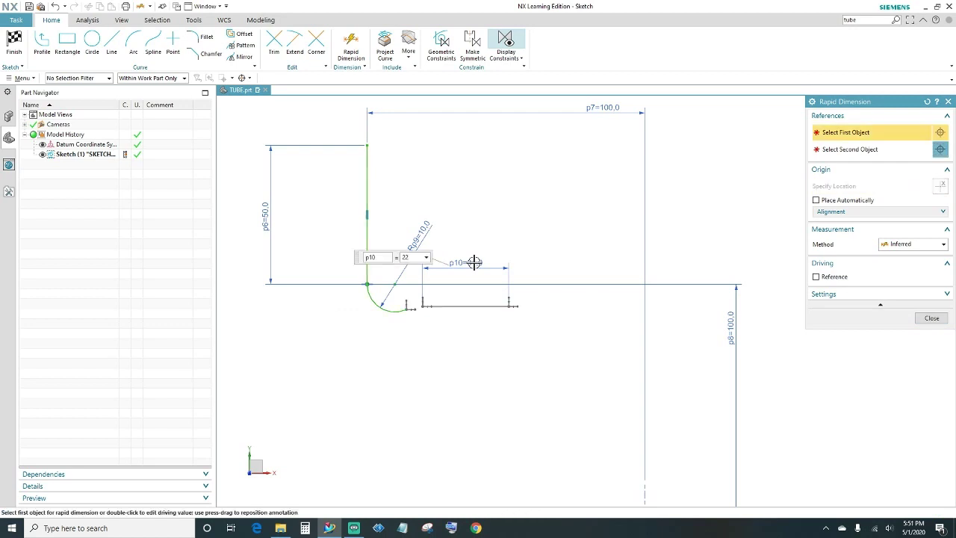
scroll(444, 335, down, 2)
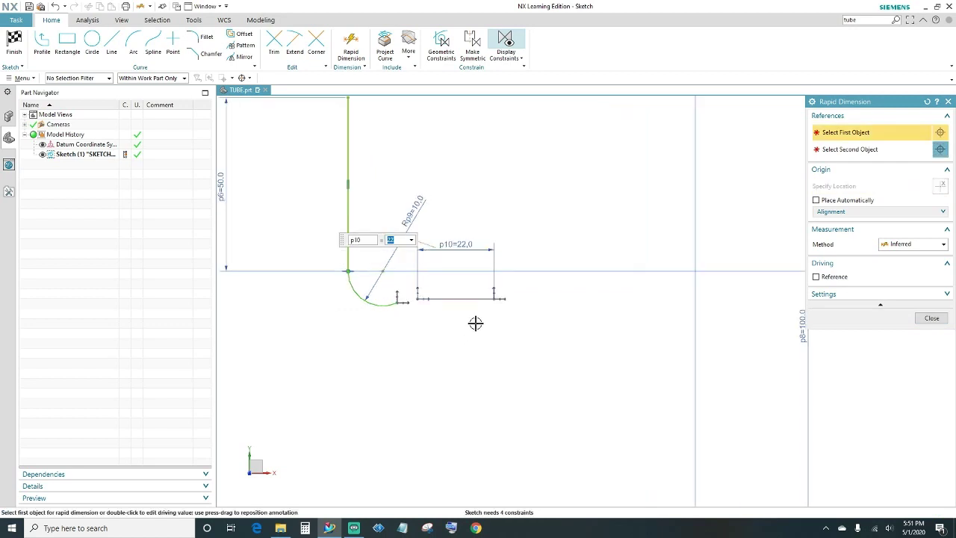
key(Return)
click(931, 318)
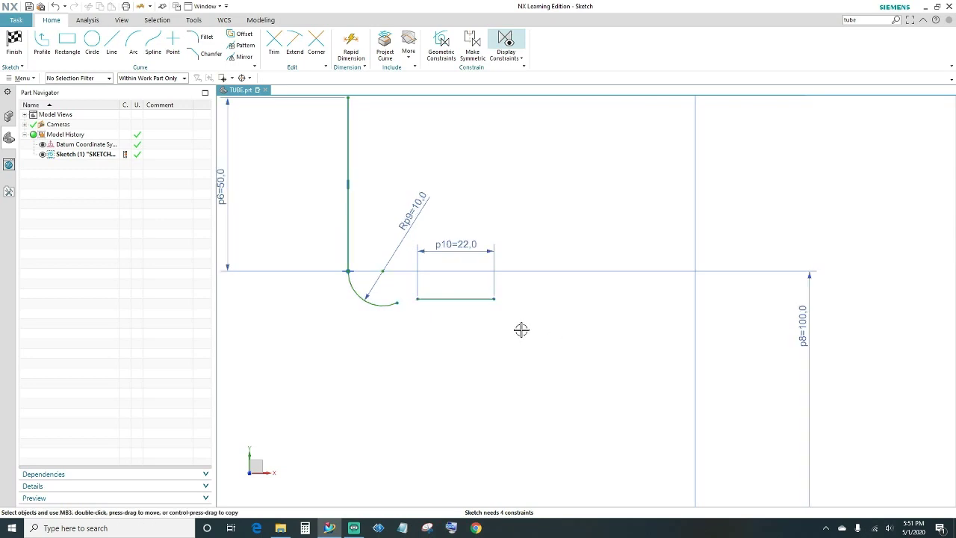
click(473, 299)
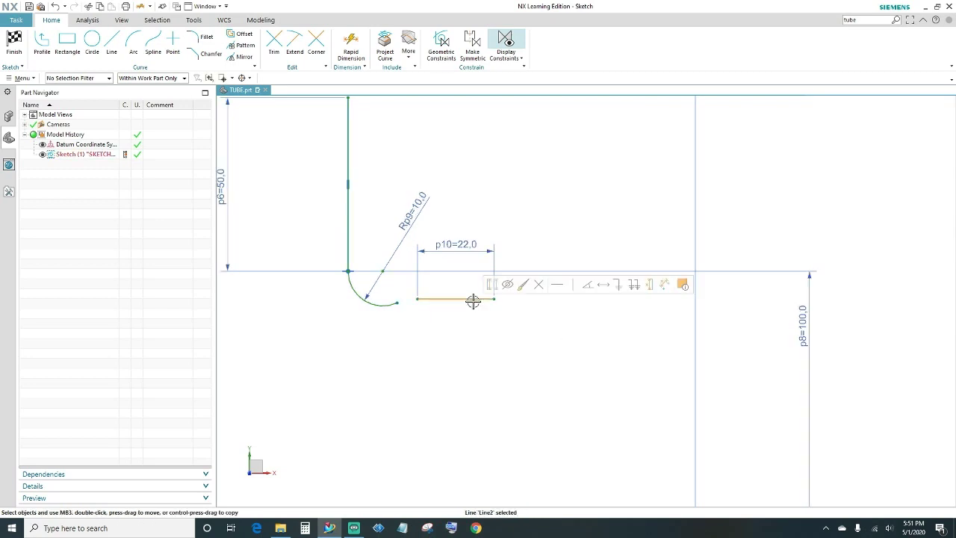
click(557, 285)
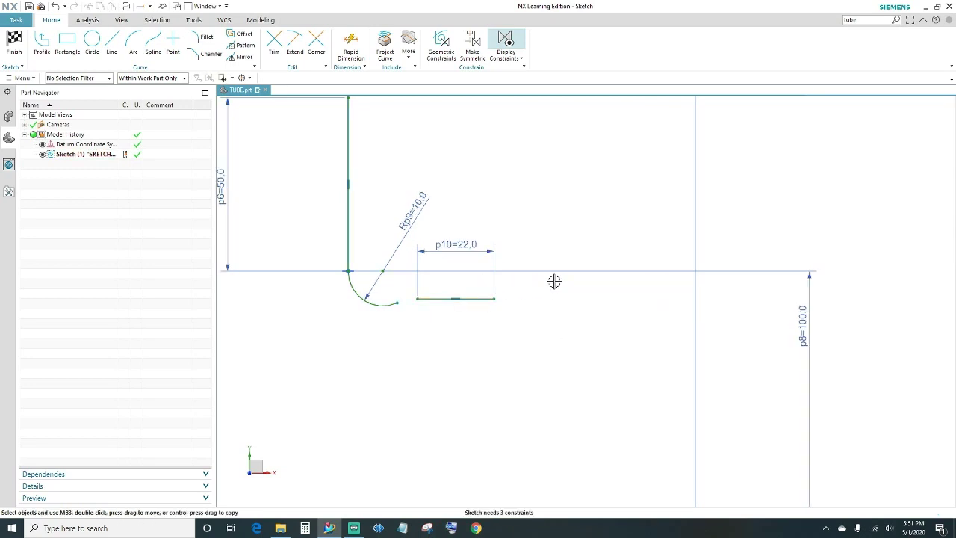
- Make the arc tangent to the horizontal line and join the arc's free end to the line's near endpoint with a coincident constraint
click(418, 300)
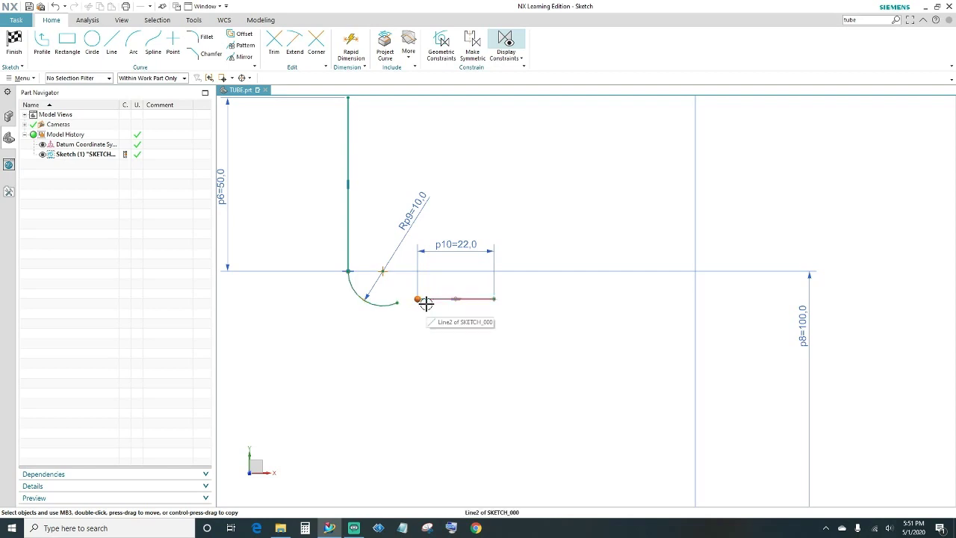
key(Escape)
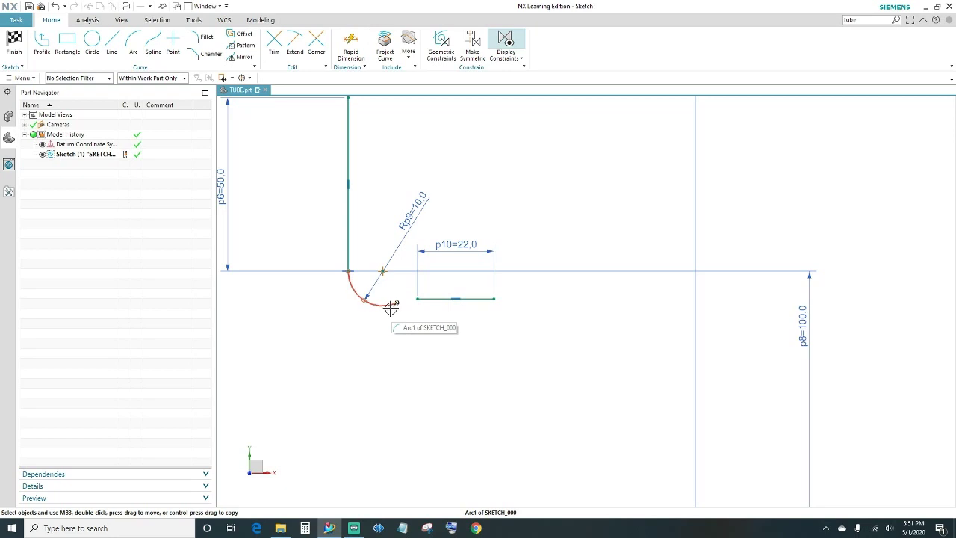
click(392, 307)
click(431, 300)
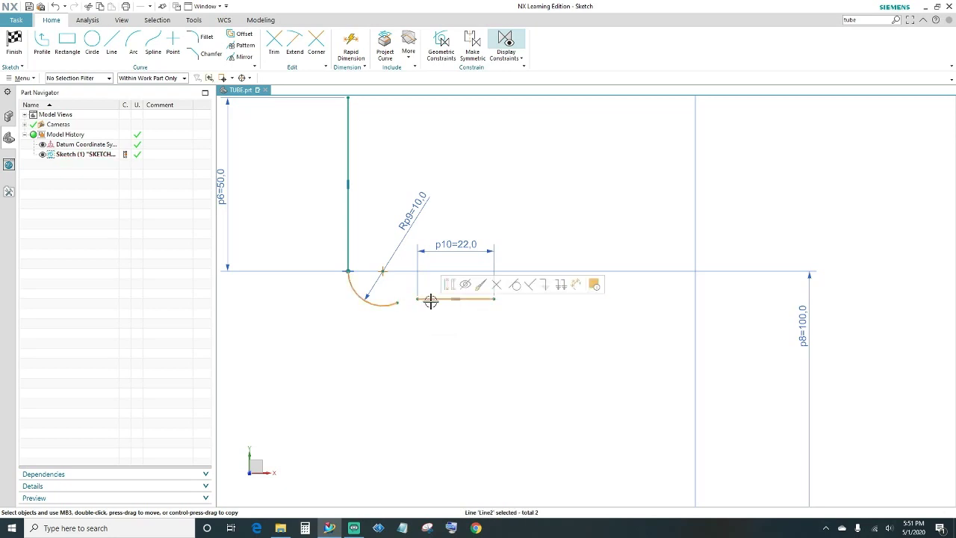
click(515, 284)
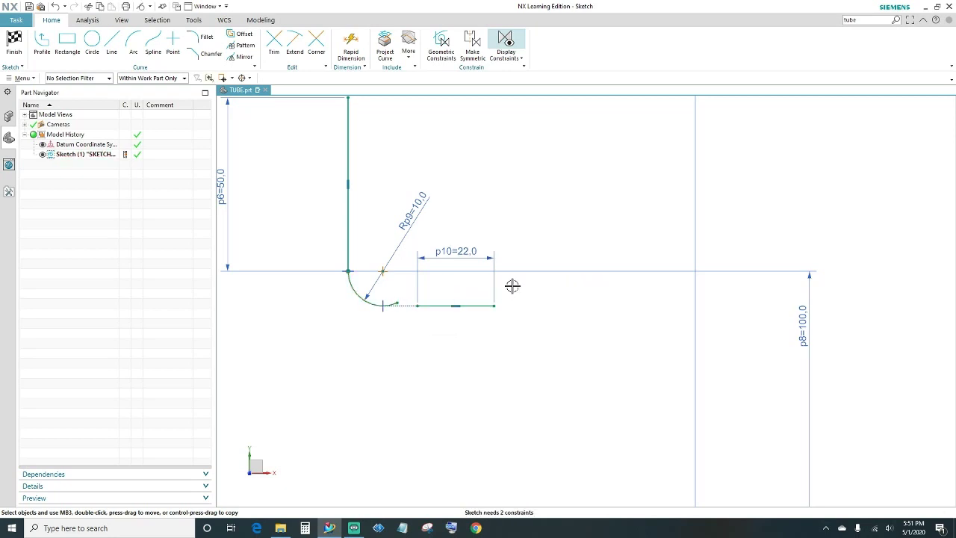
click(397, 302)
click(417, 306)
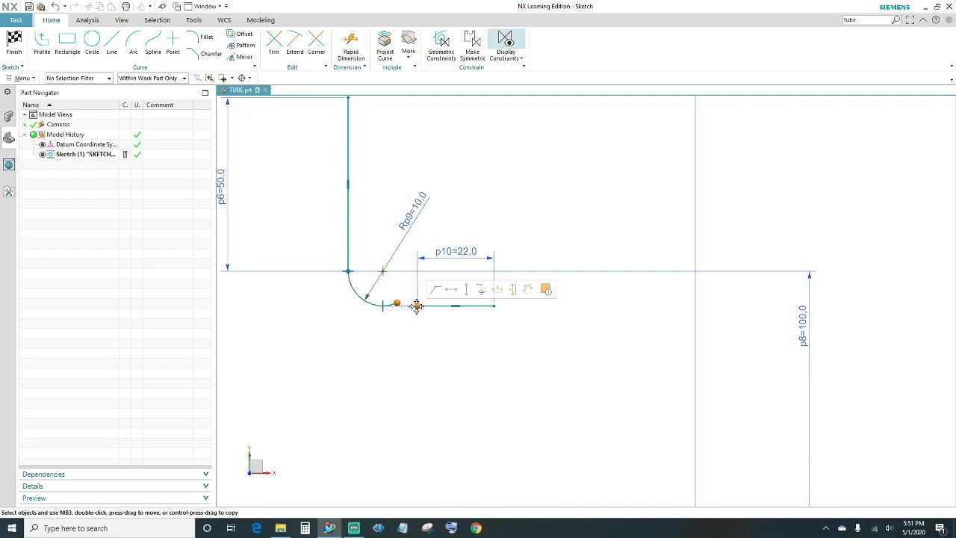
click(433, 290)
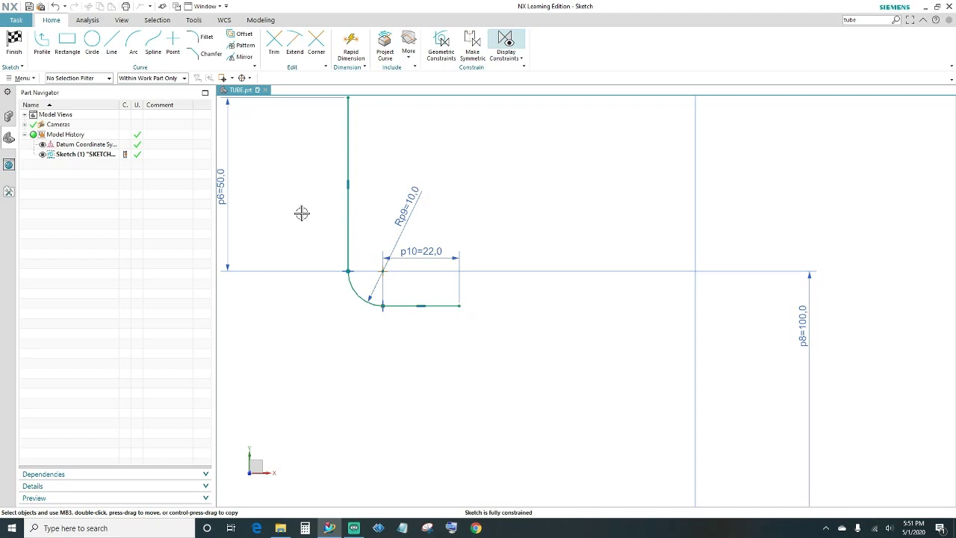
- Draw a three-point arc bulging up and to the right, just beyond the horizontal line's free end
click(133, 43)
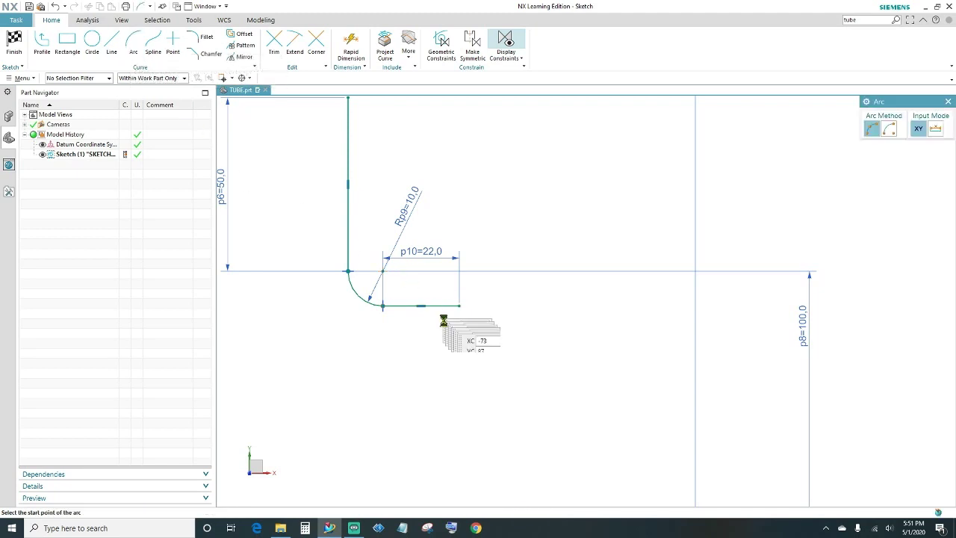
click(472, 320)
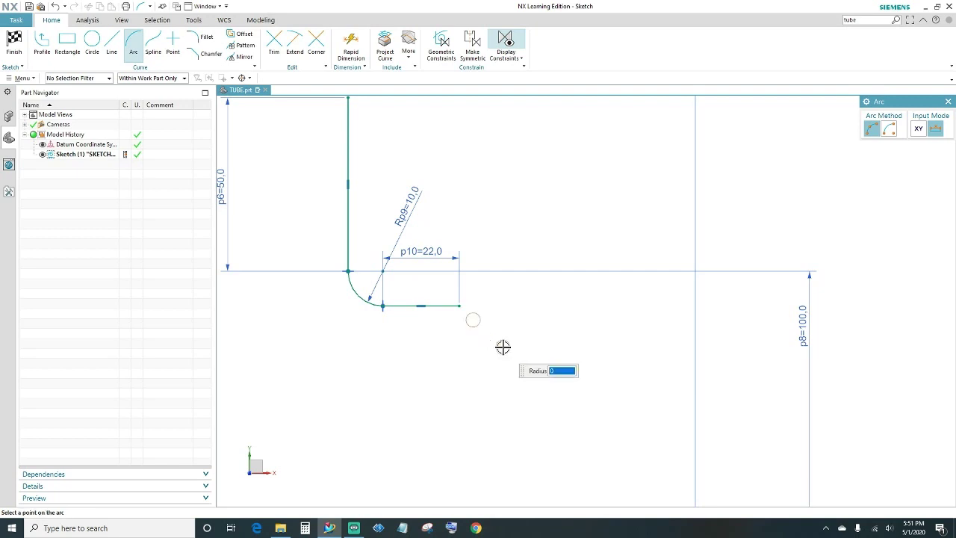
click(504, 336)
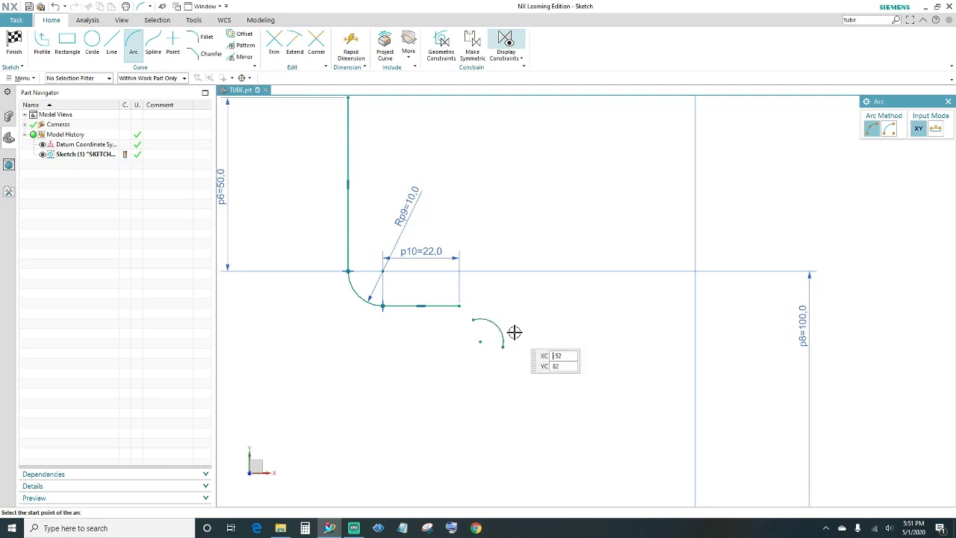
key(Escape)
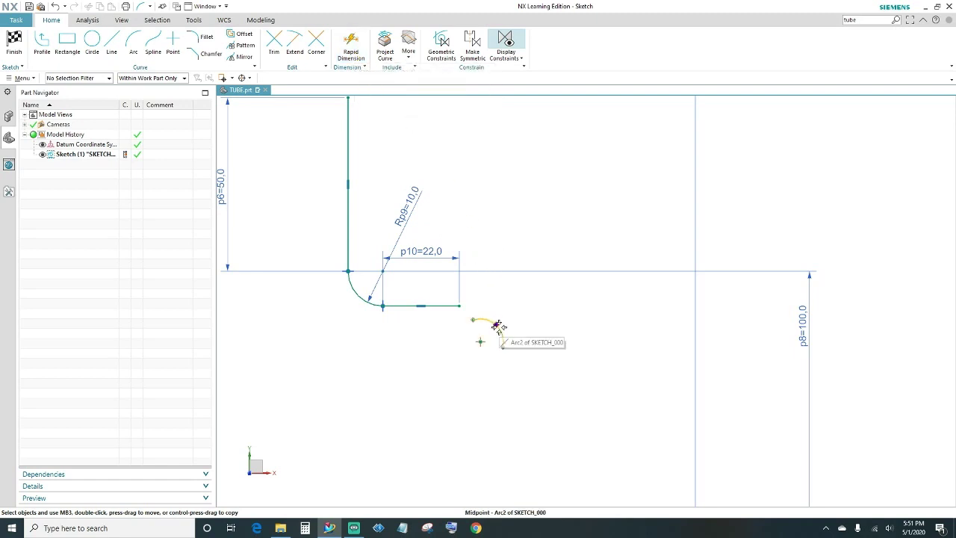
- Constrain the second arc to have the same radius as the 10 mm arc
click(353, 291)
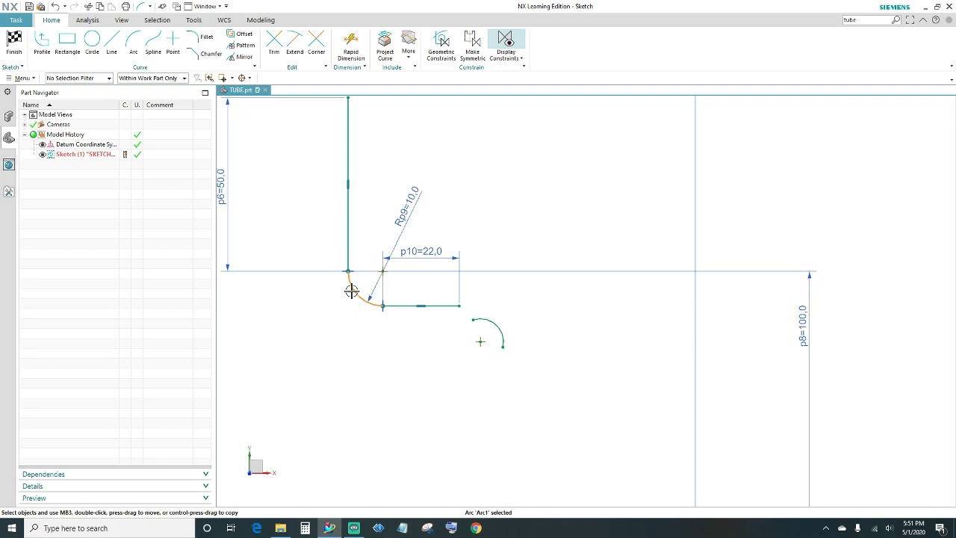
click(503, 330)
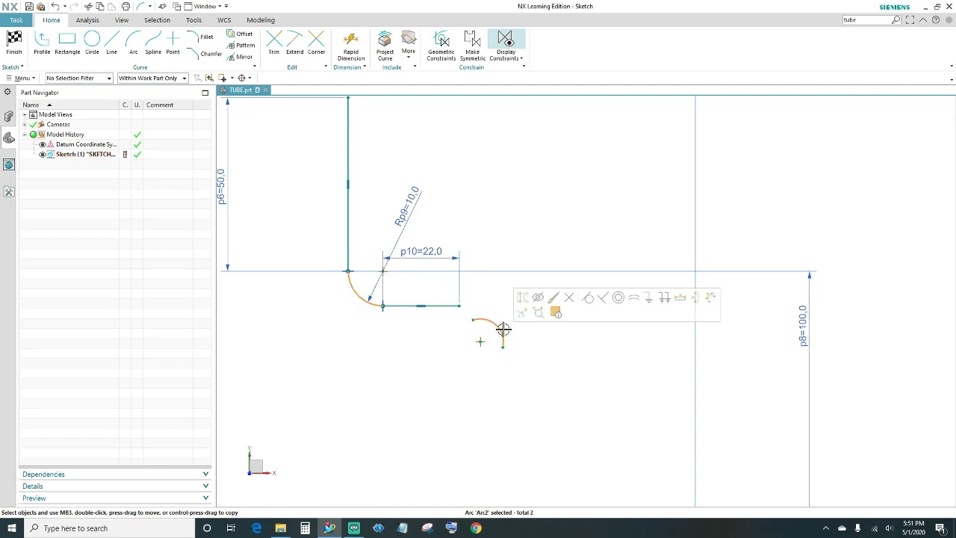
click(635, 299)
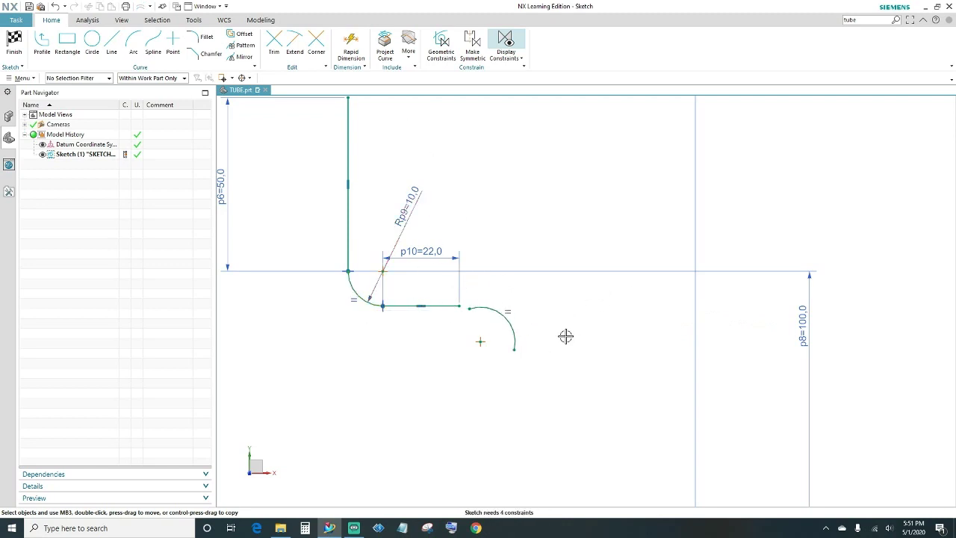
scroll(456, 337, up, 3)
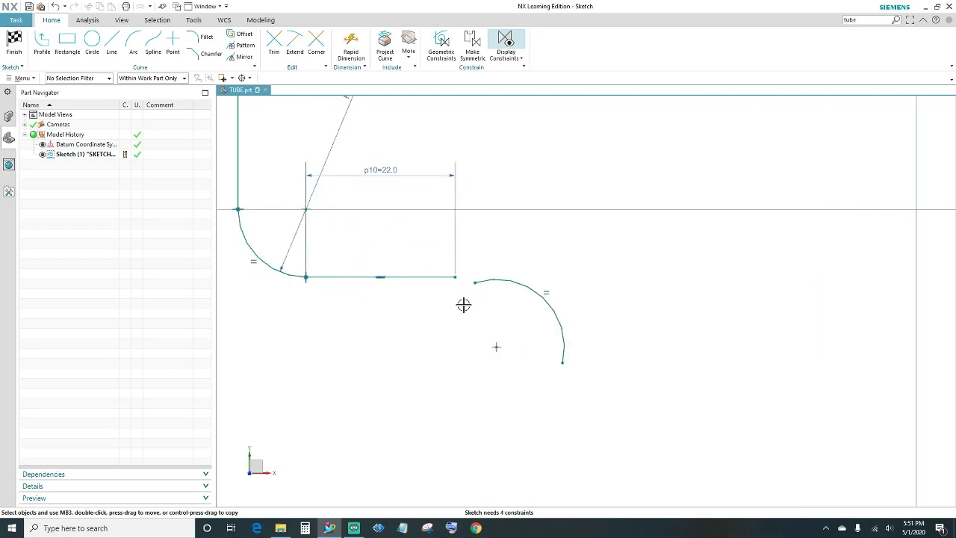
- Make the second arc tangent to the 22 mm horizontal line and join its near end to the line's free endpoint with a coincident constraint
click(439, 280)
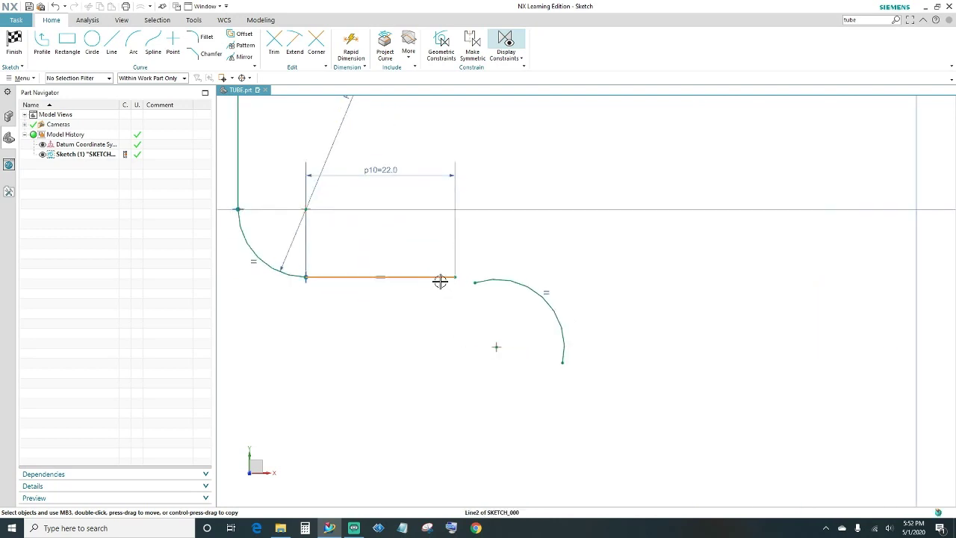
click(497, 277)
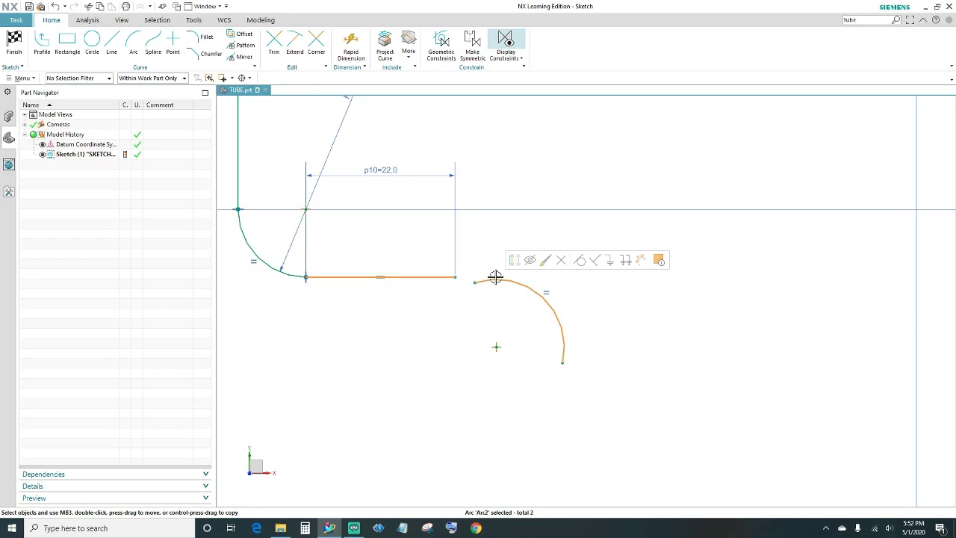
click(580, 261)
click(455, 277)
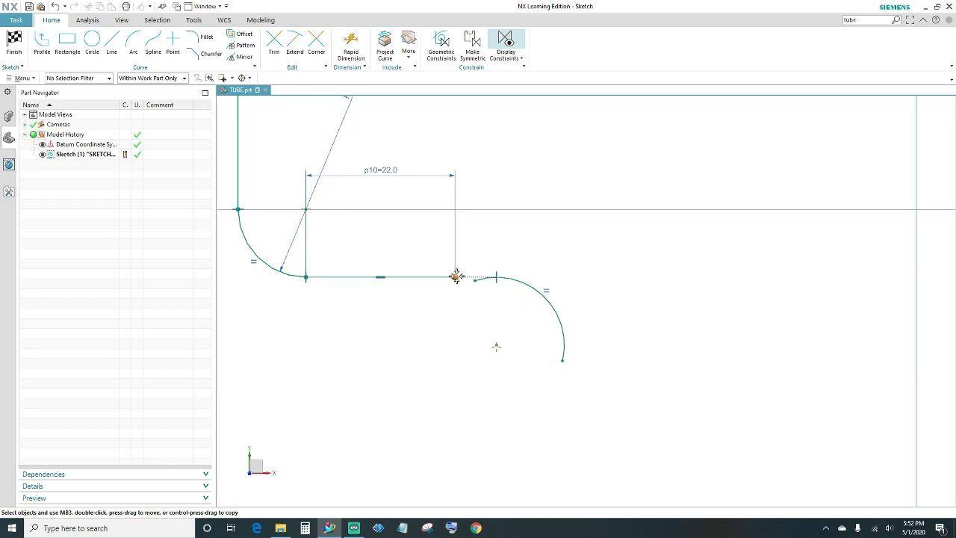
click(473, 280)
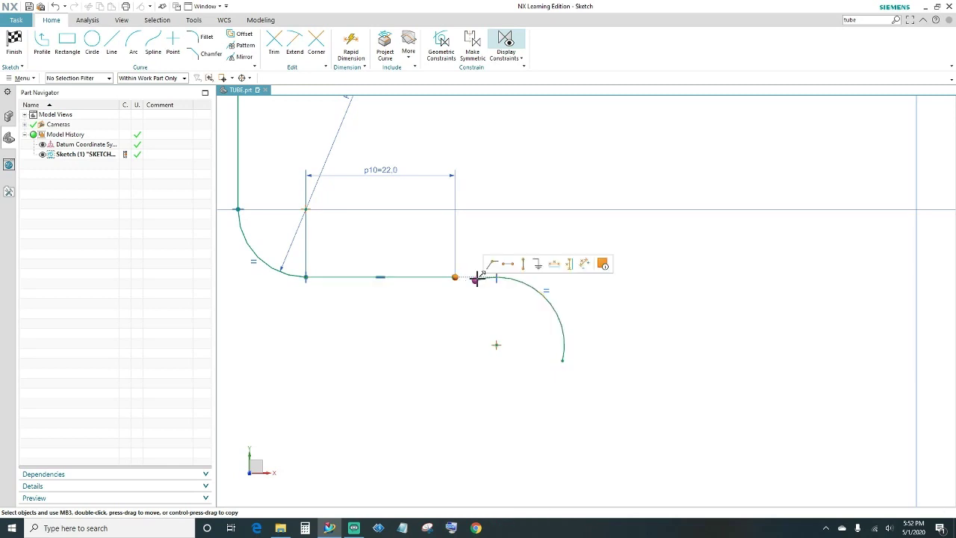
click(492, 265)
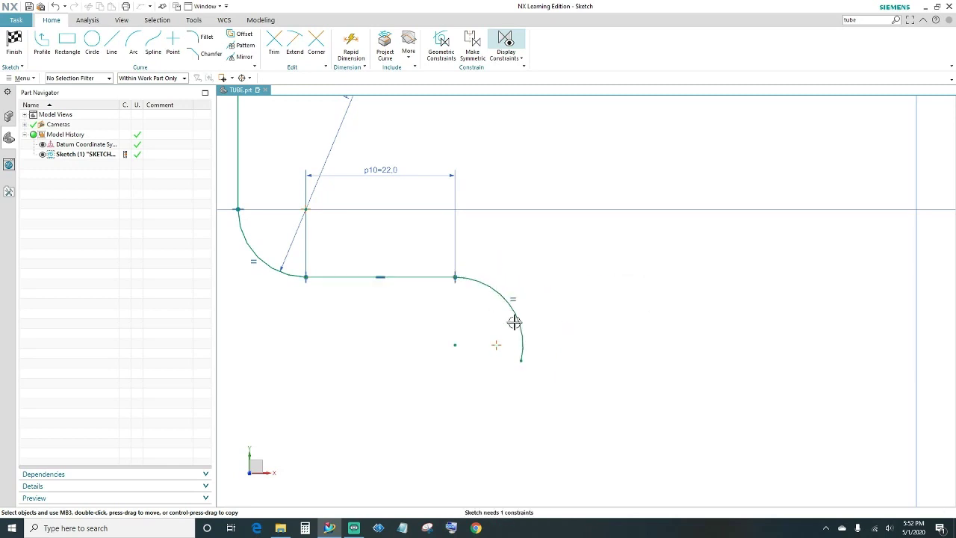
- Draw a line about 16 mm long straight down just below the second arc's free end and constrain it to be vertical
click(111, 43)
scroll(512, 373, down, 3)
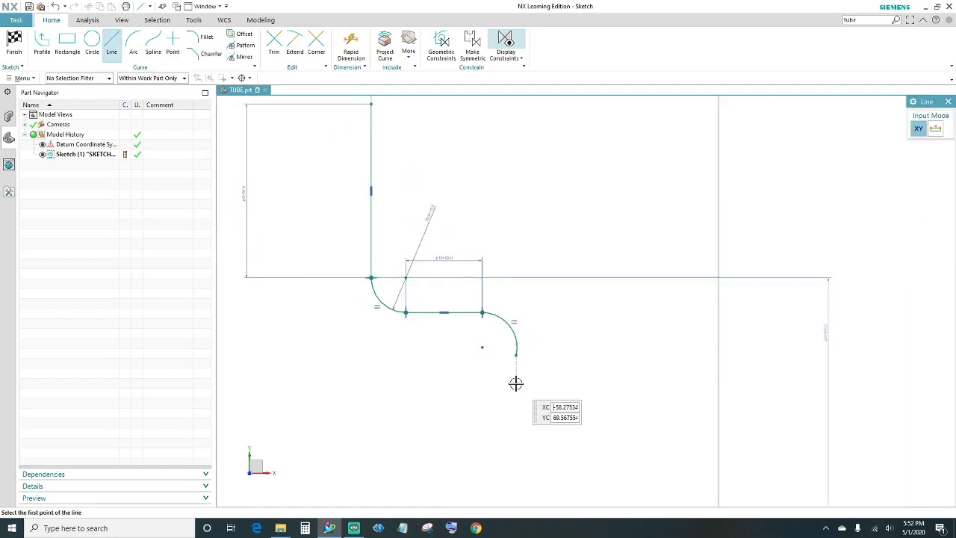
click(517, 357)
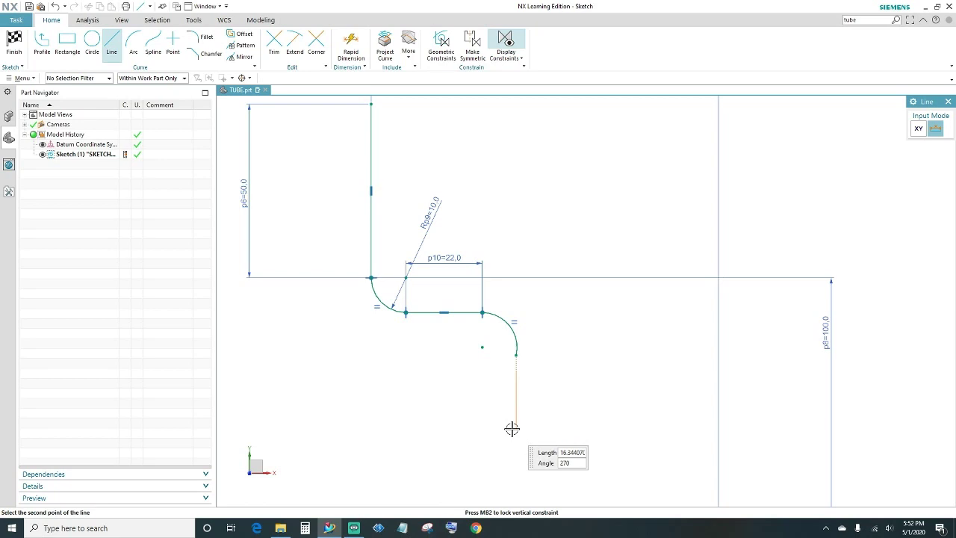
click(512, 427)
key(Escape)
click(516, 386)
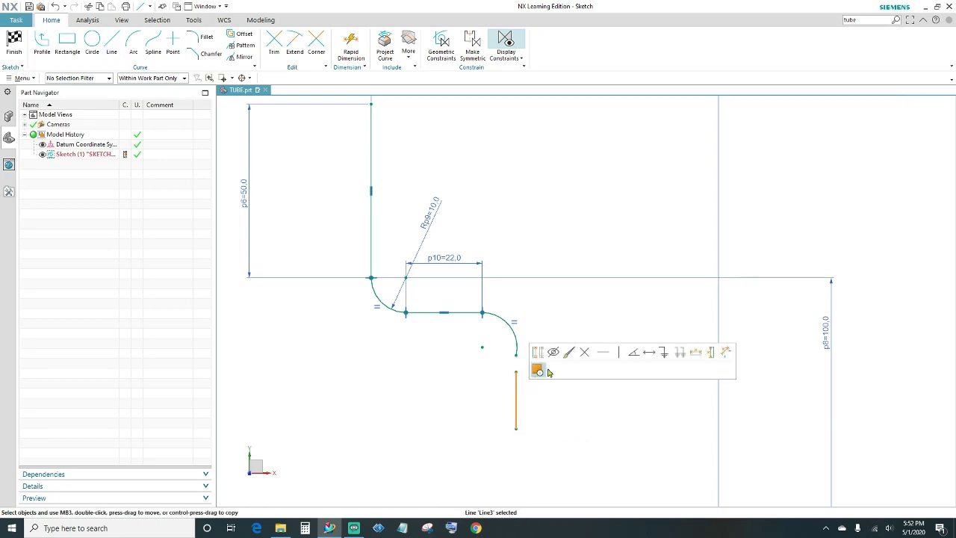
click(616, 353)
- Make the new vertical line tangent to the second arc and join their facing endpoints with a coincident constraint
scroll(541, 371, up, 4)
click(483, 386)
click(487, 306)
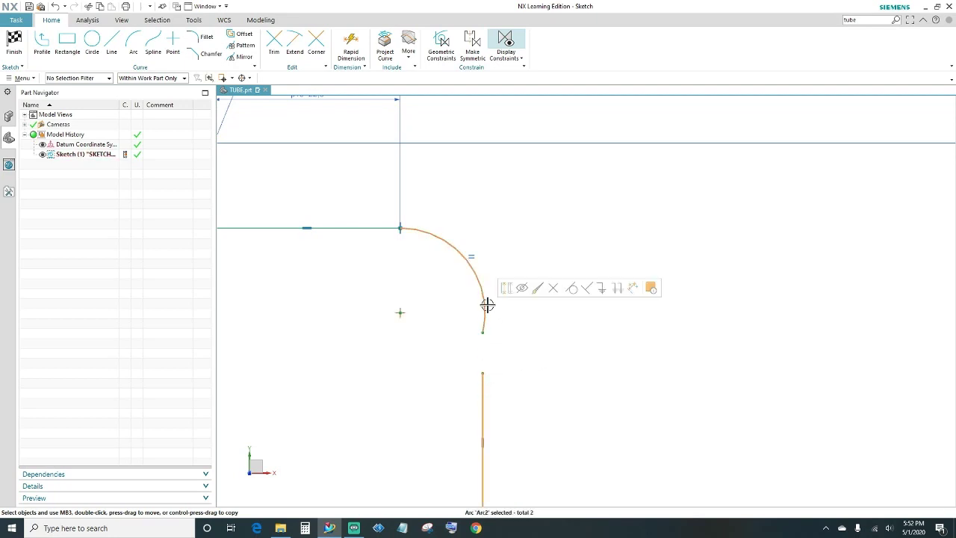
click(572, 291)
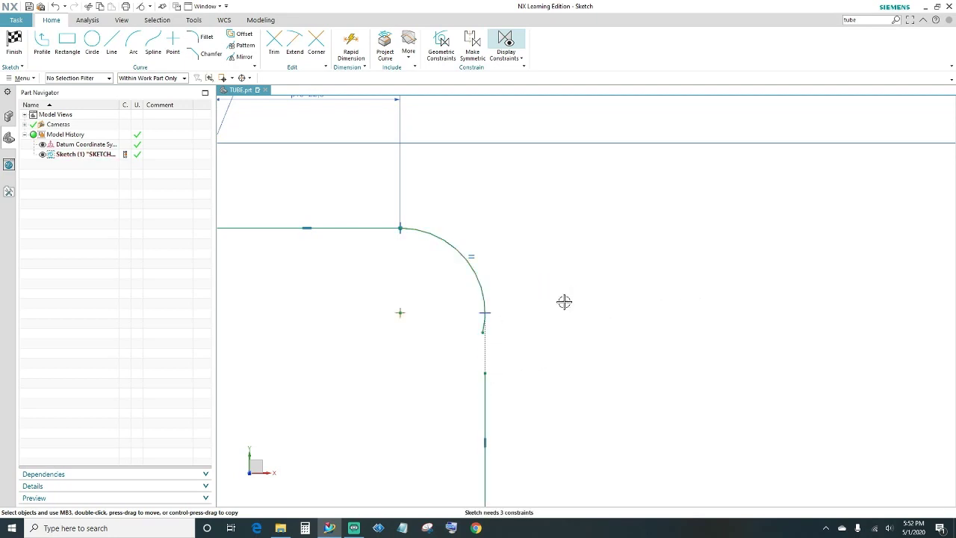
click(485, 372)
click(483, 332)
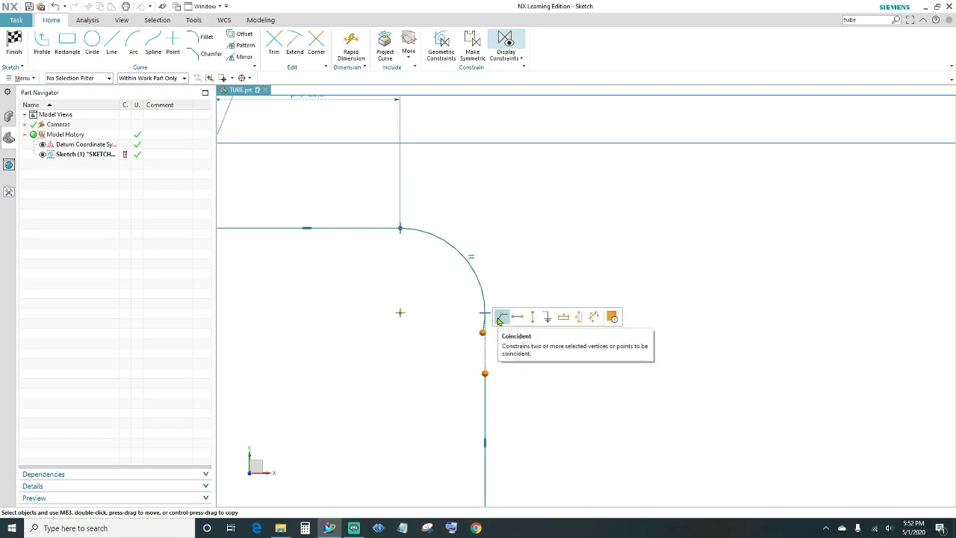
click(501, 318)
- Constrain the new vertical line to have the same length as the 22 mm horizontal line
scroll(515, 365, down, 4)
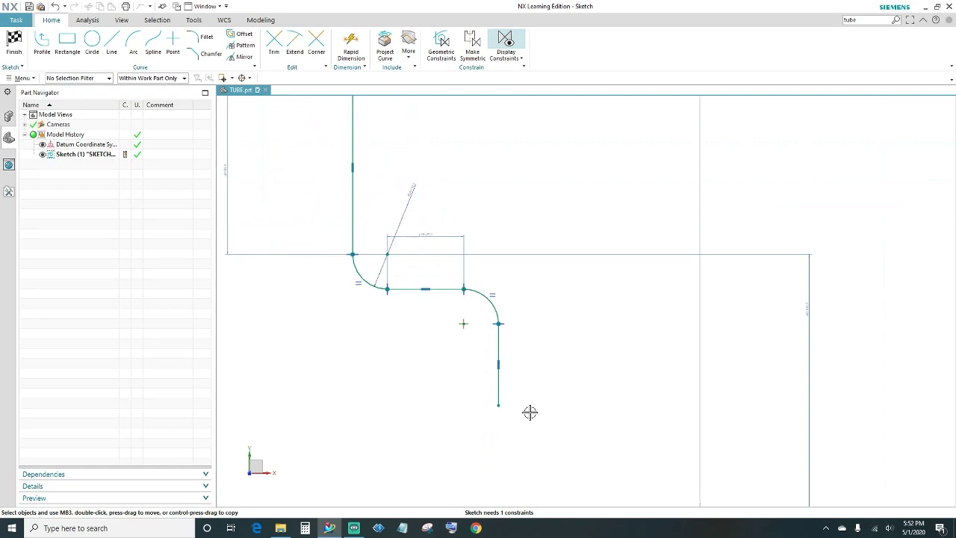
scroll(508, 366, up, 2)
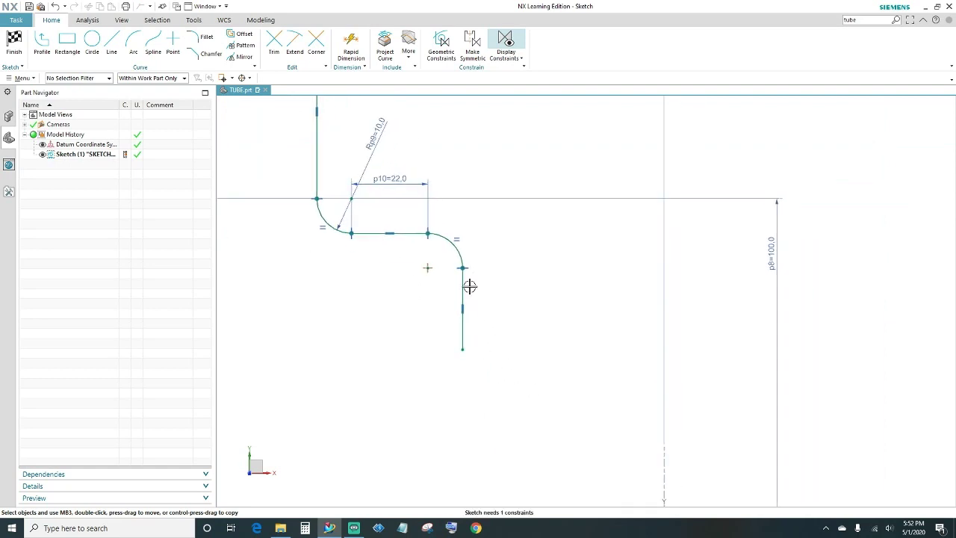
click(464, 287)
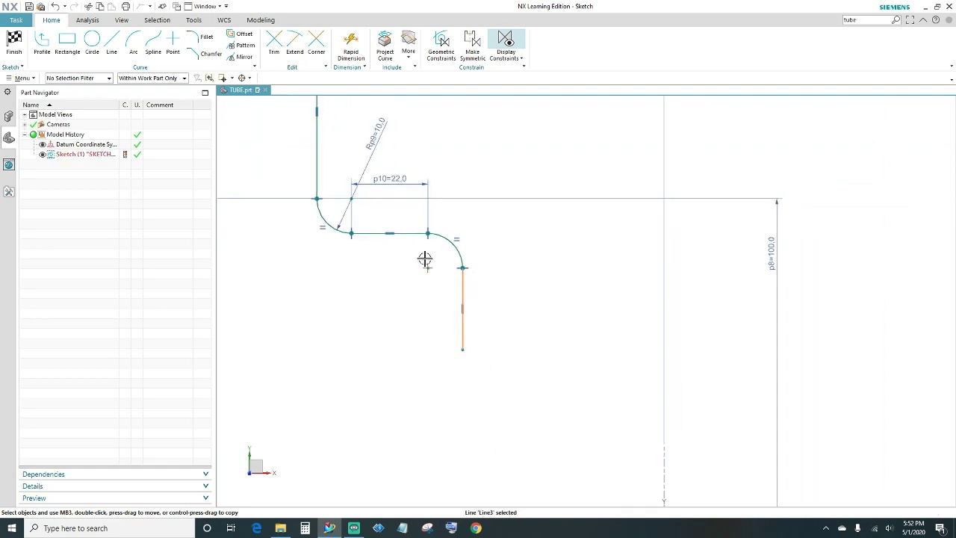
click(407, 233)
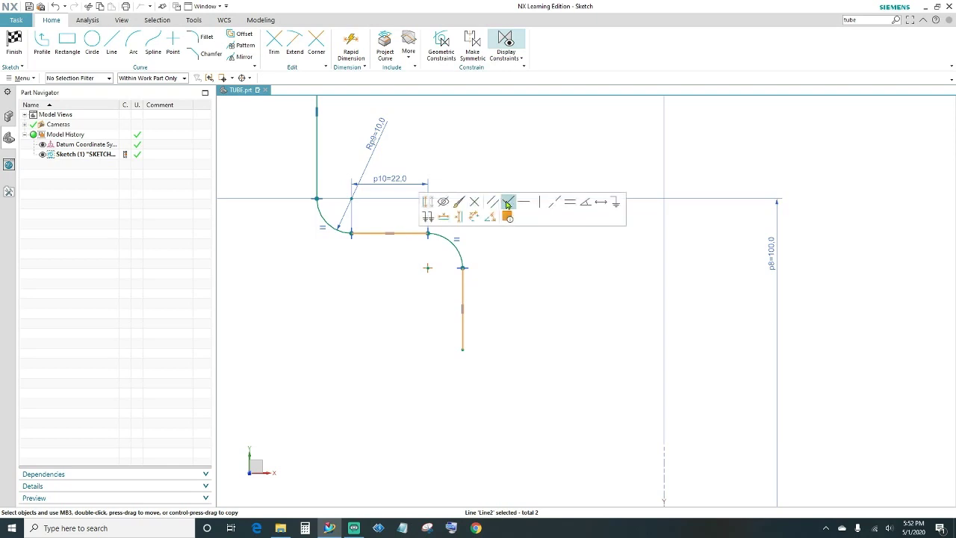
click(569, 201)
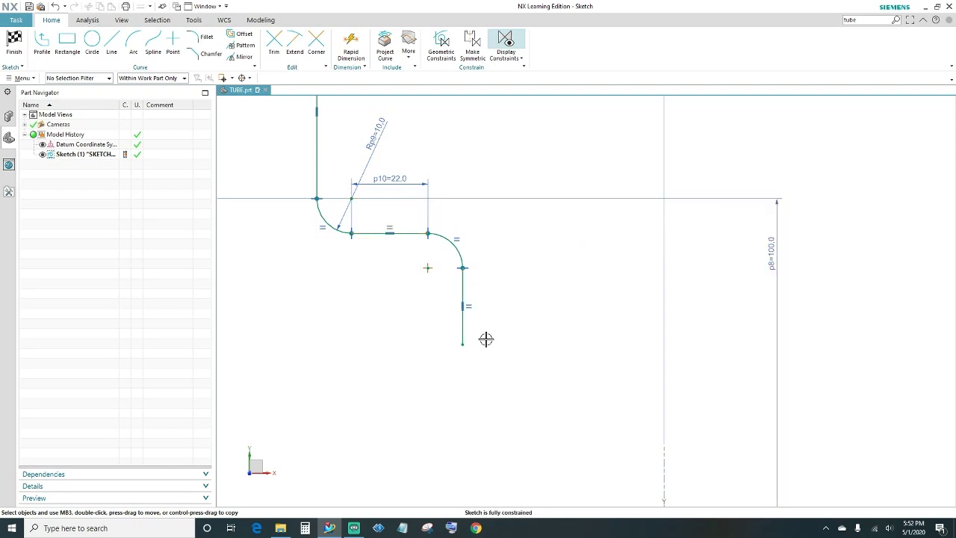
- Draw a three-point arc of about 4.3 mm radius bulging down and to the right, just below the new vertical line's free end
click(133, 43)
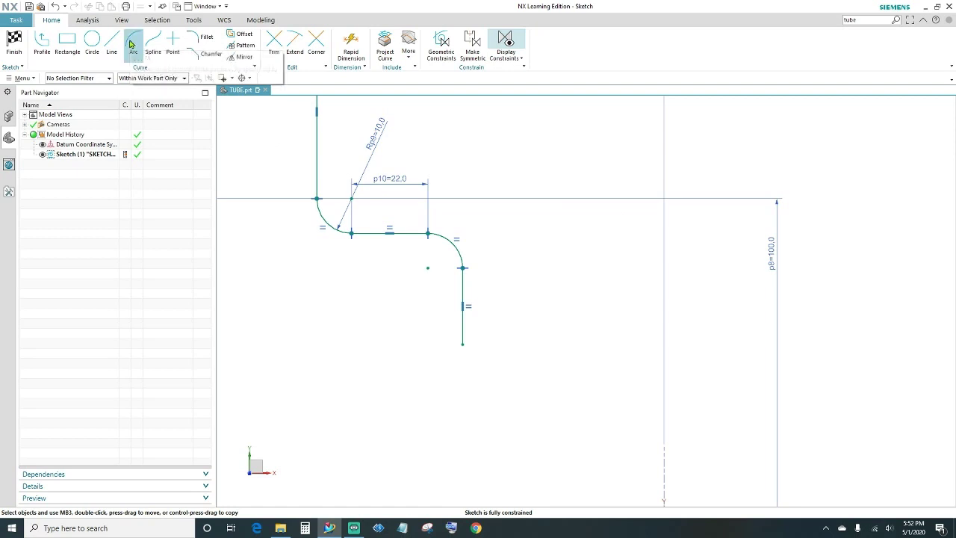
click(455, 356)
click(433, 372)
click(440, 371)
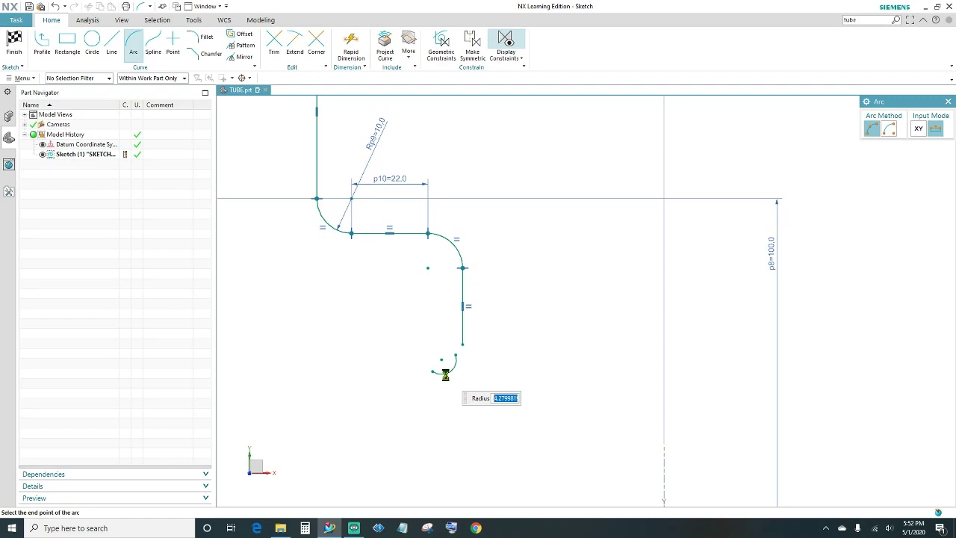
key(Escape)
- Constrain the third arc to have the same radius as the second arc
click(462, 254)
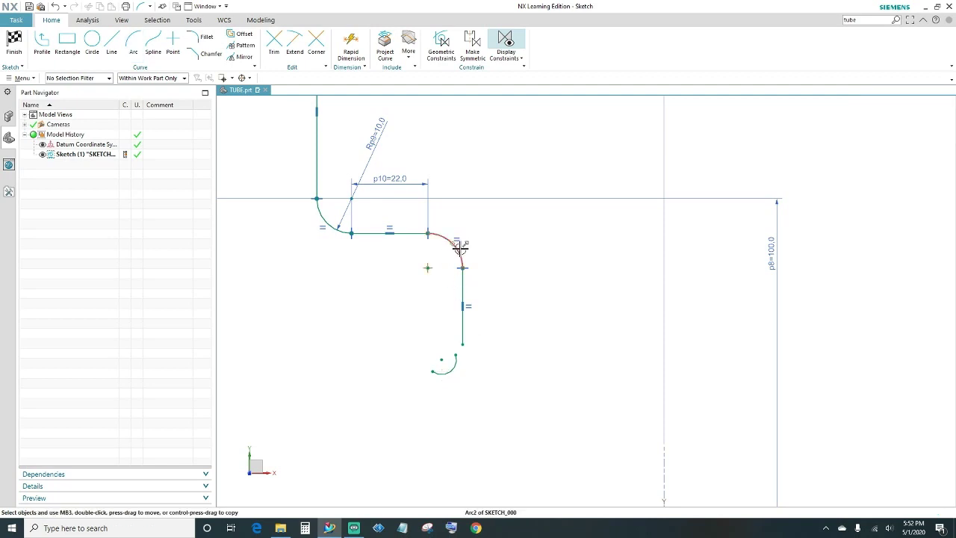
click(456, 366)
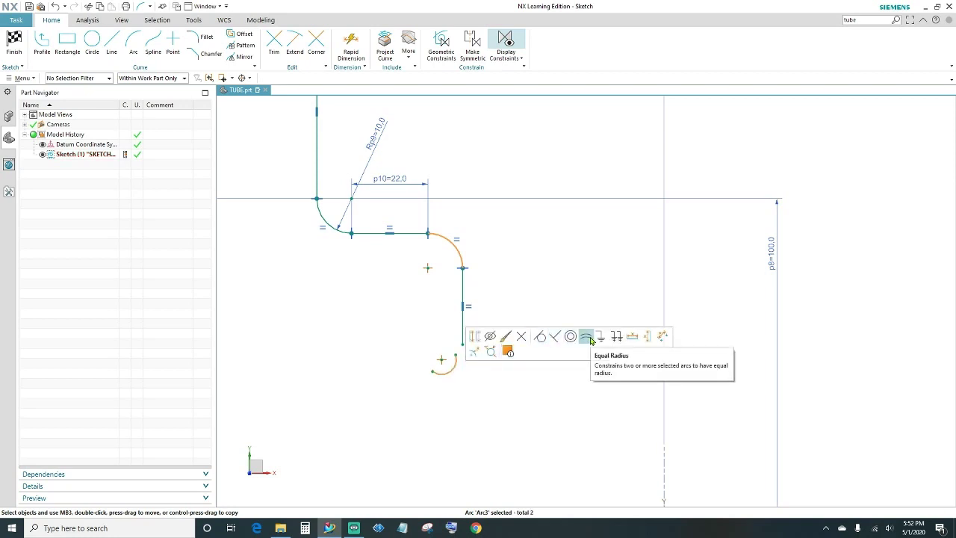
click(589, 337)
- Make the third arc tangent to the vertical line above it and join their facing endpoints with a coincident constraint
scroll(467, 368, up, 3)
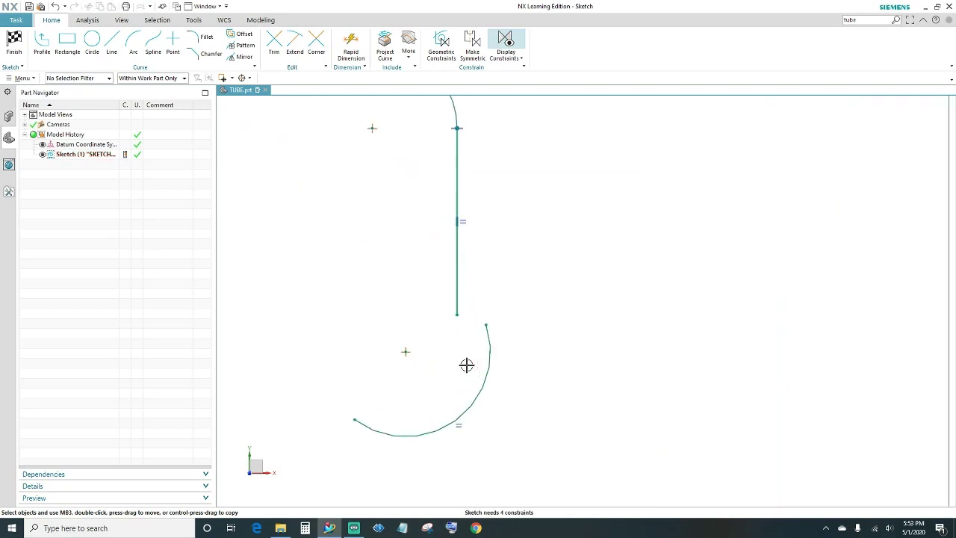
click(490, 370)
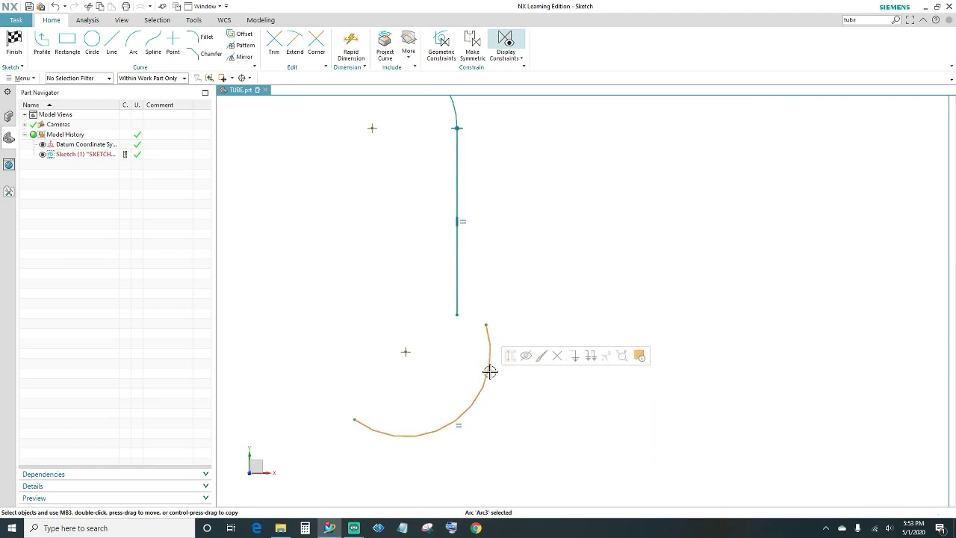
click(458, 270)
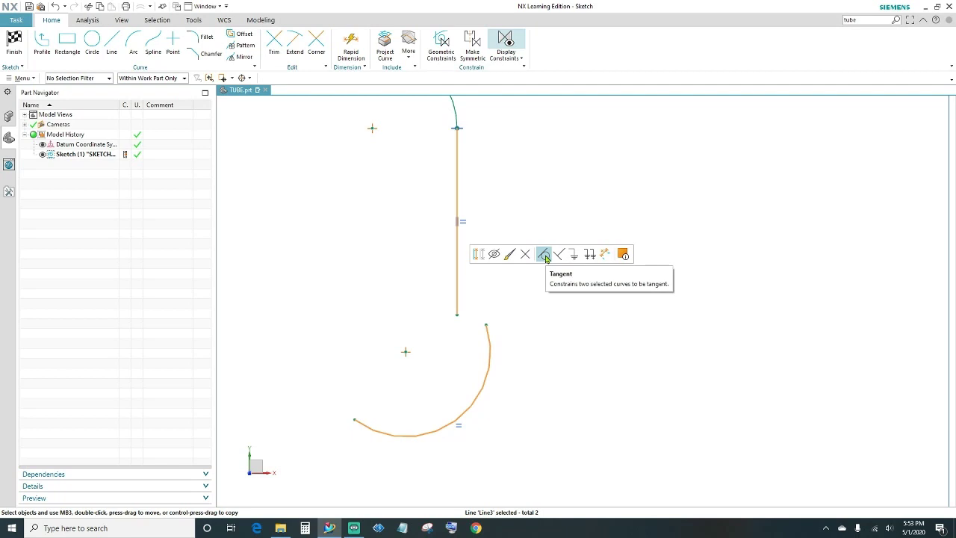
click(543, 256)
click(453, 323)
click(457, 315)
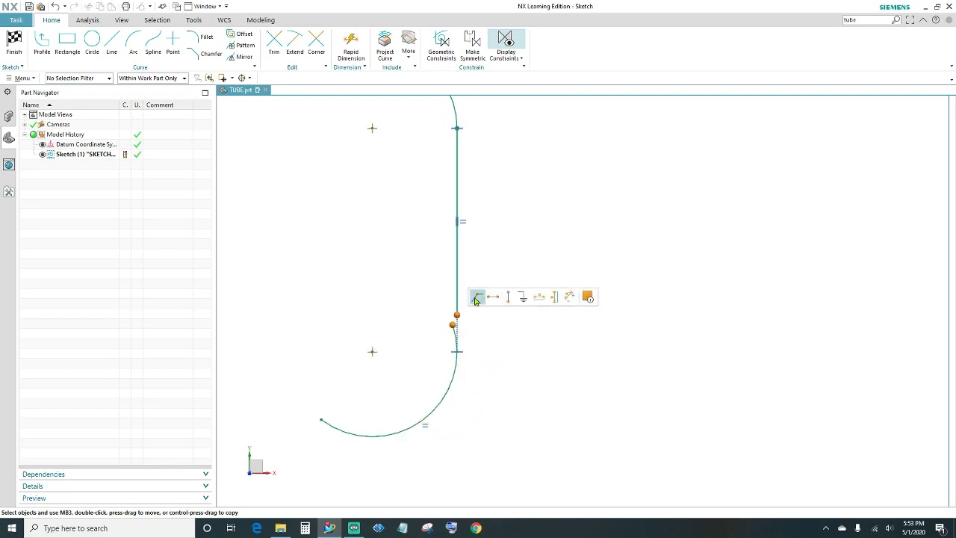
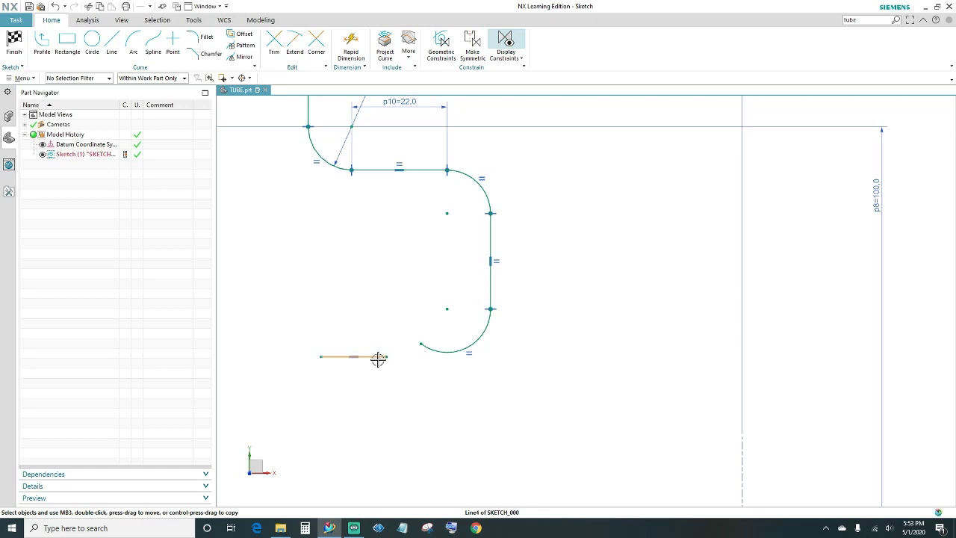
- Make the lower horizontal line tangent to the third arc and join the arc's free end to the line's near endpoint with a coincident constraint
click(429, 352)
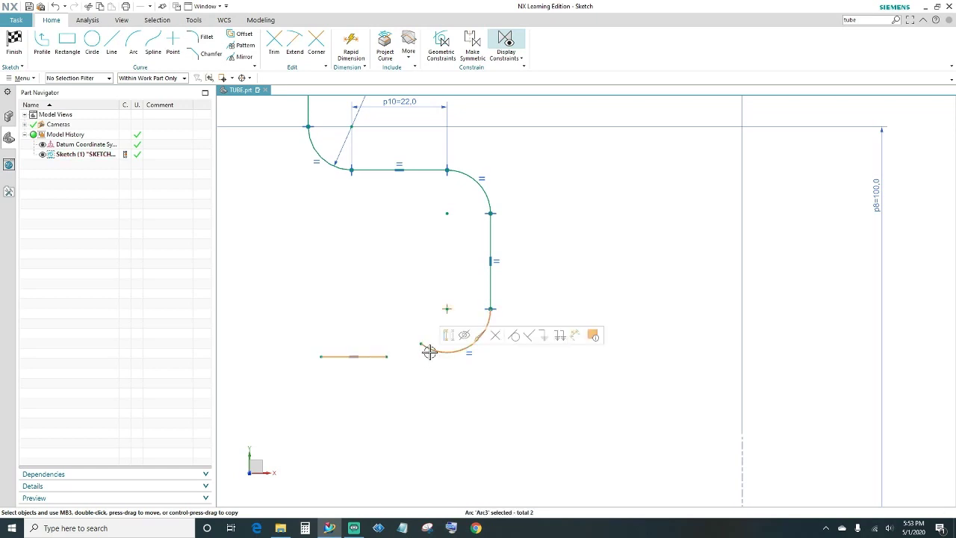
click(514, 336)
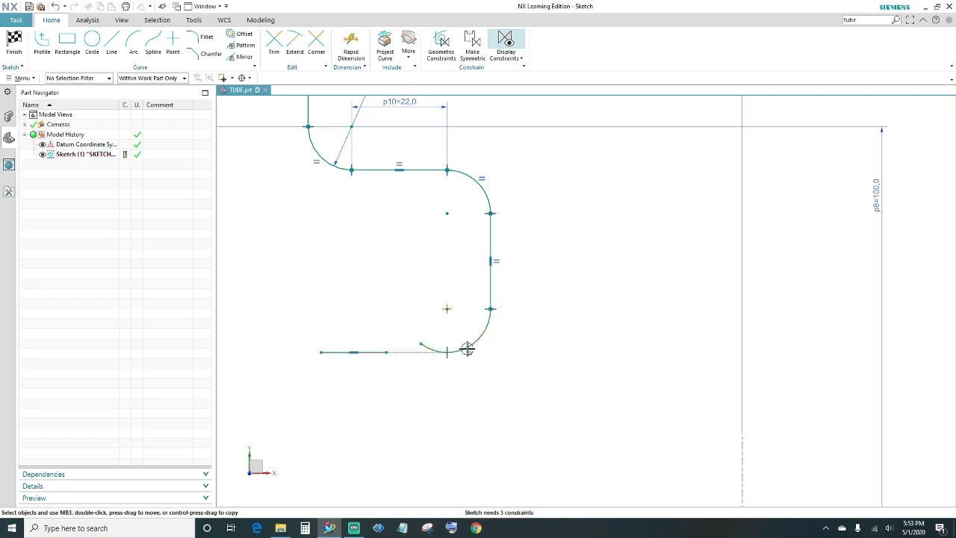
click(420, 344)
click(440, 327)
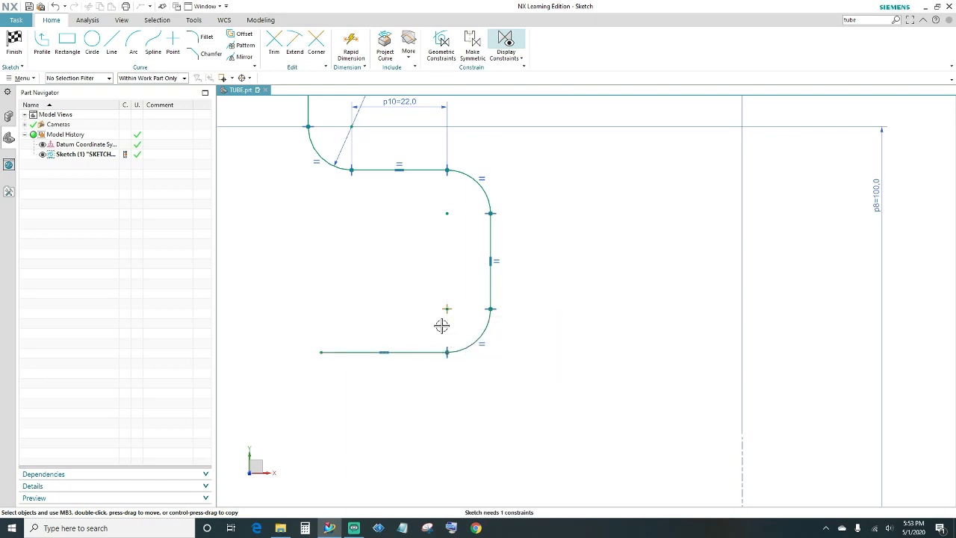
- Constrain the lower horizontal line to have the same length as the 22 mm horizontal line
click(415, 170)
click(414, 352)
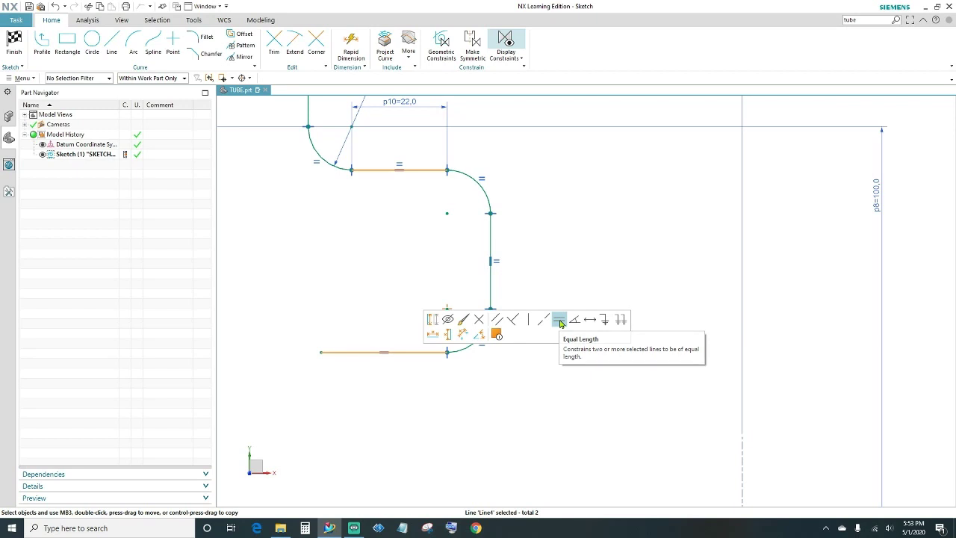
click(560, 321)
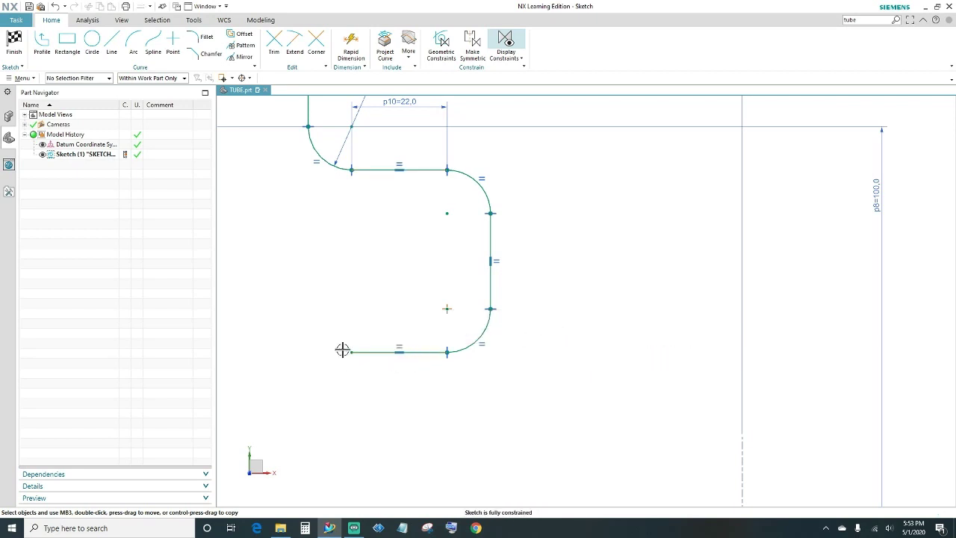
- Draw a small three-point arc bulging up and to the left, just beyond the lower horizontal line's free end
click(133, 45)
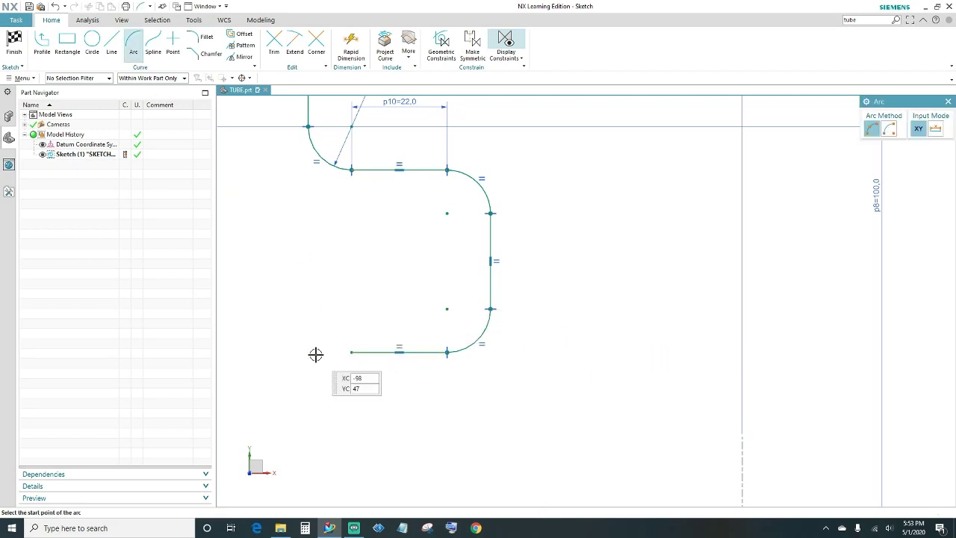
click(342, 357)
click(316, 382)
click(348, 384)
key(Escape)
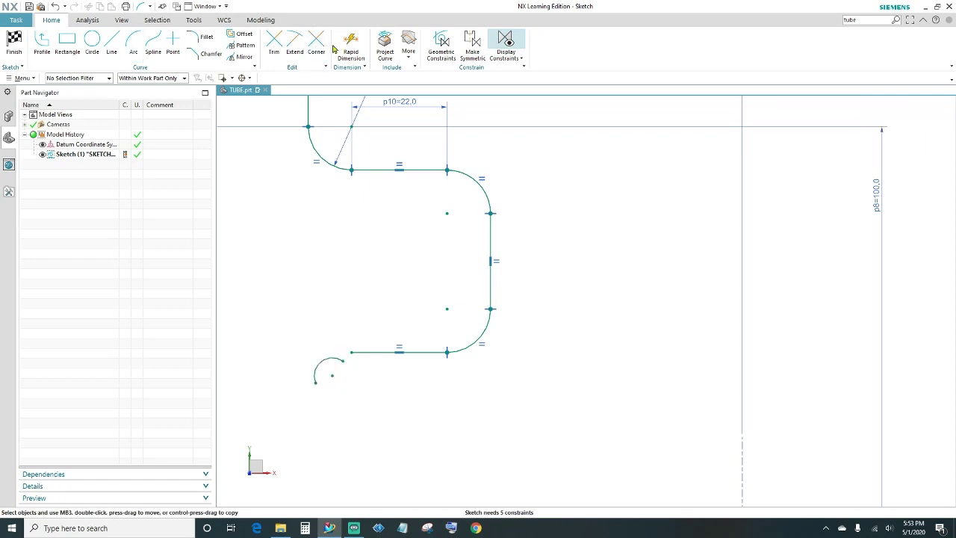
- Constrain the fourth arc to have the same radius as the third arc
click(325, 356)
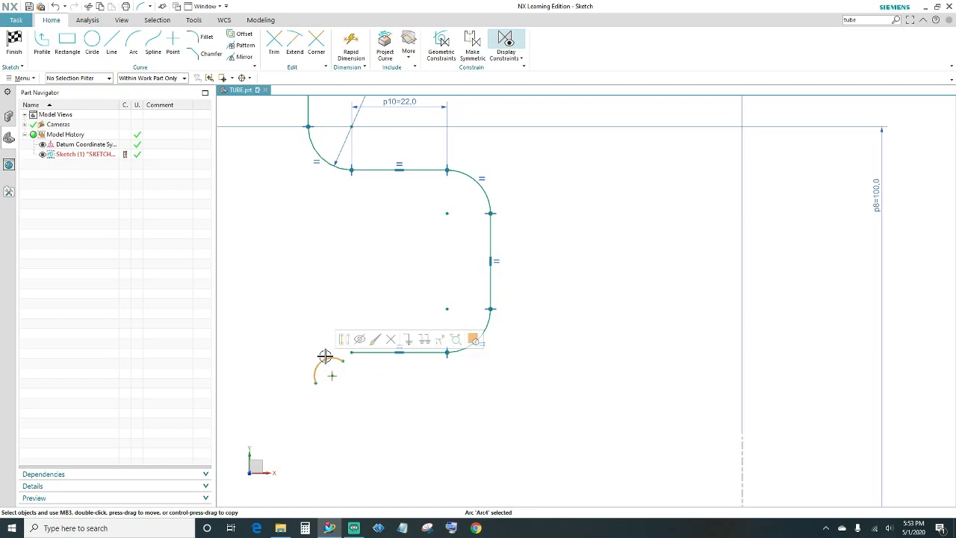
click(469, 351)
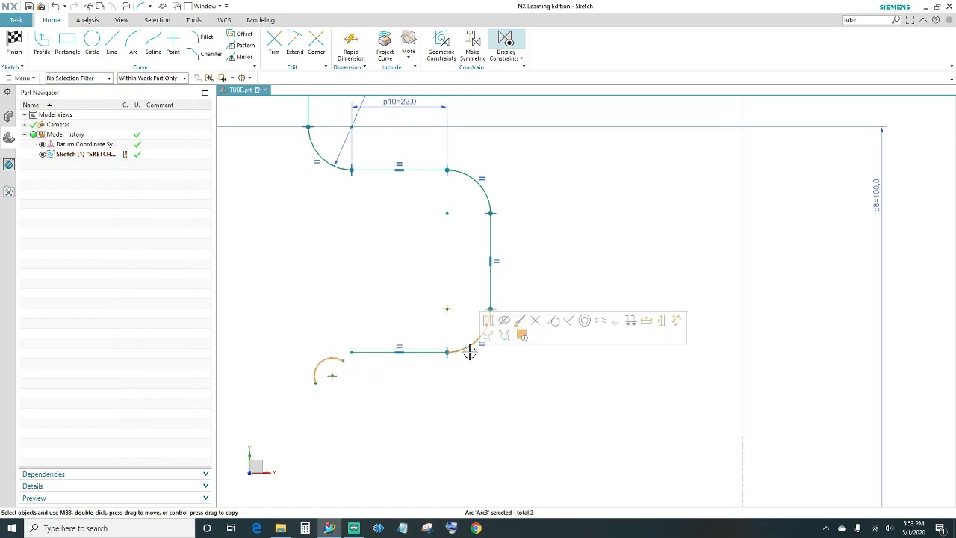
click(600, 322)
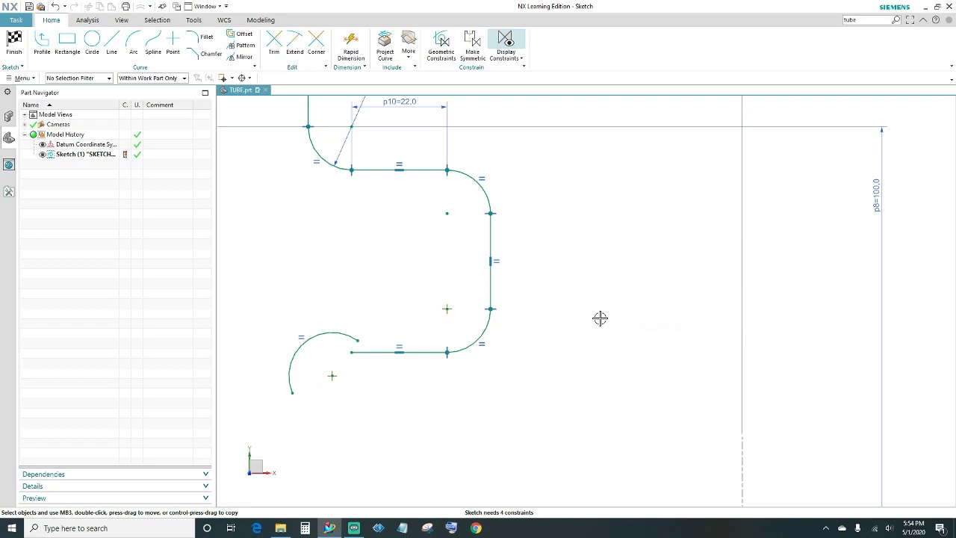
- Make the fourth arc tangent to the lower horizontal line and join its near endpoint to the line's free end with a coincident constraint
click(338, 332)
click(375, 352)
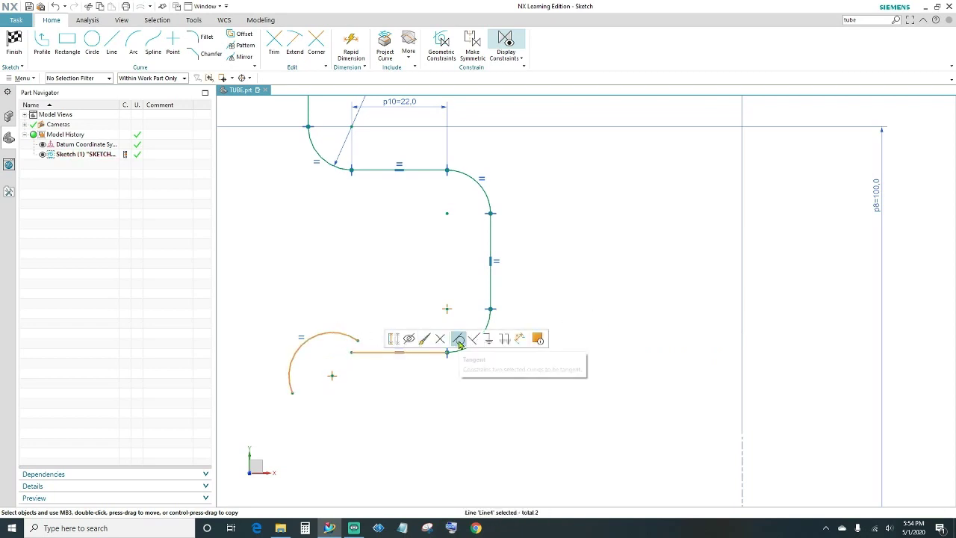
click(458, 340)
click(359, 360)
click(351, 352)
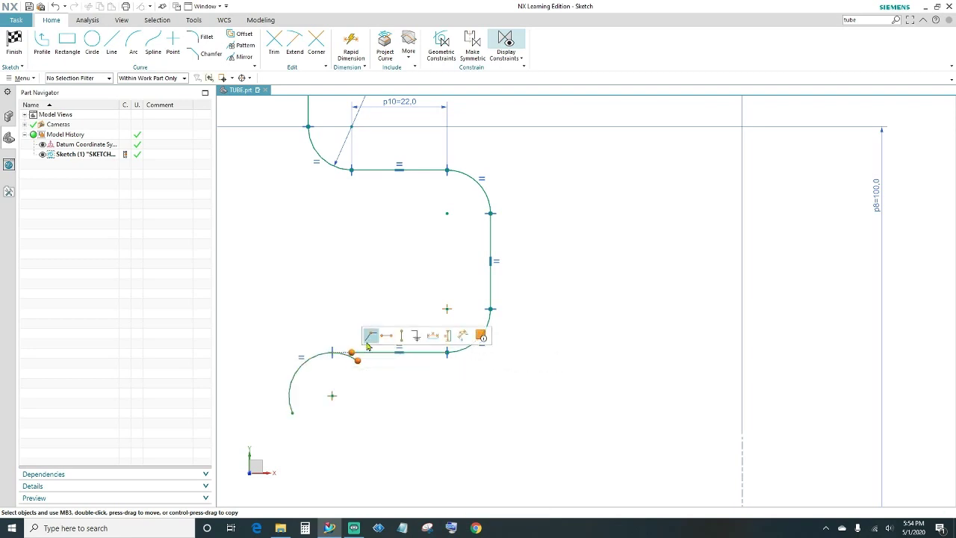
click(369, 336)
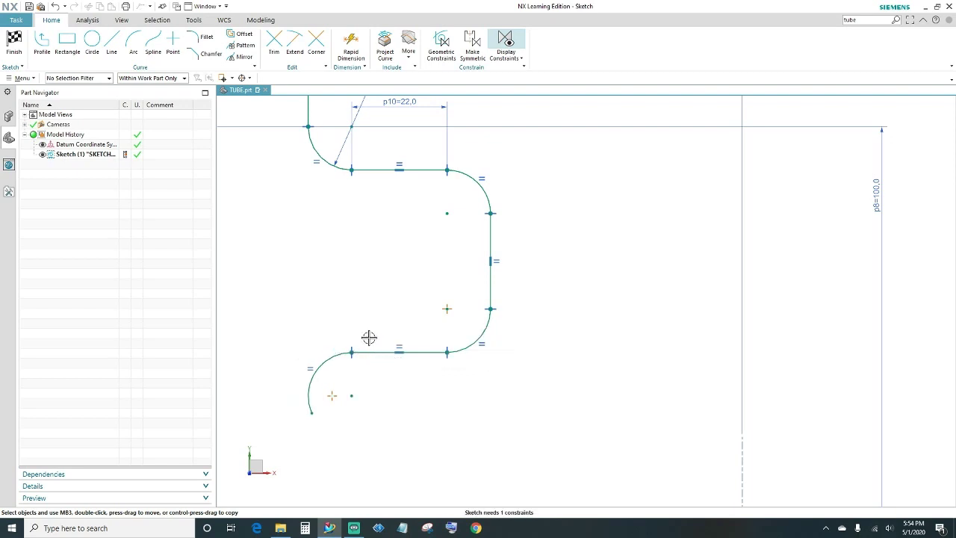
- Draw a roughly vertical line downward, starting just below the fourth arc's free end
mouse_move(346, 427)
shift+middle_down()
mouse_move(389, 366)
mouse_move(380, 358)
mouse_move(401, 395)
mouse_move(388, 401)
shift+middle_up()
scroll(380, 358, down, 1)
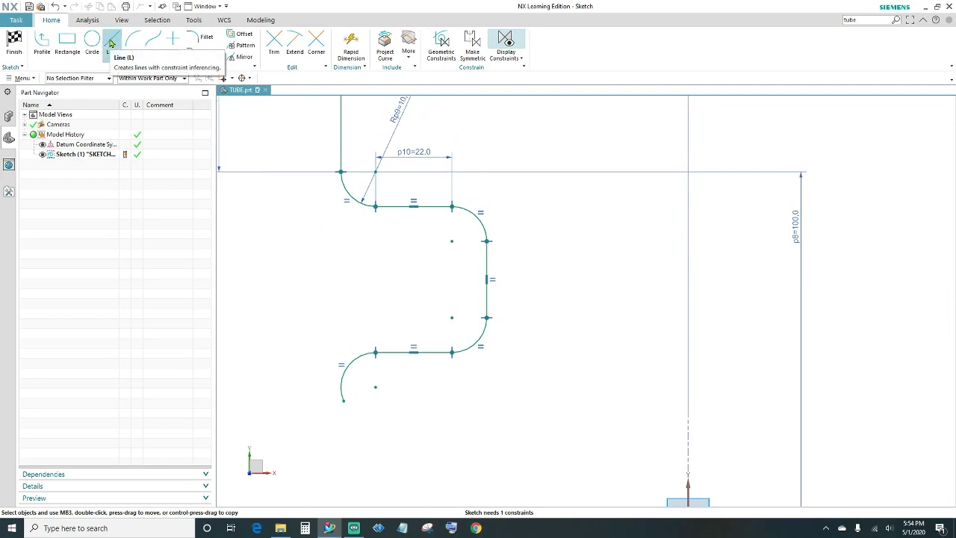
click(111, 41)
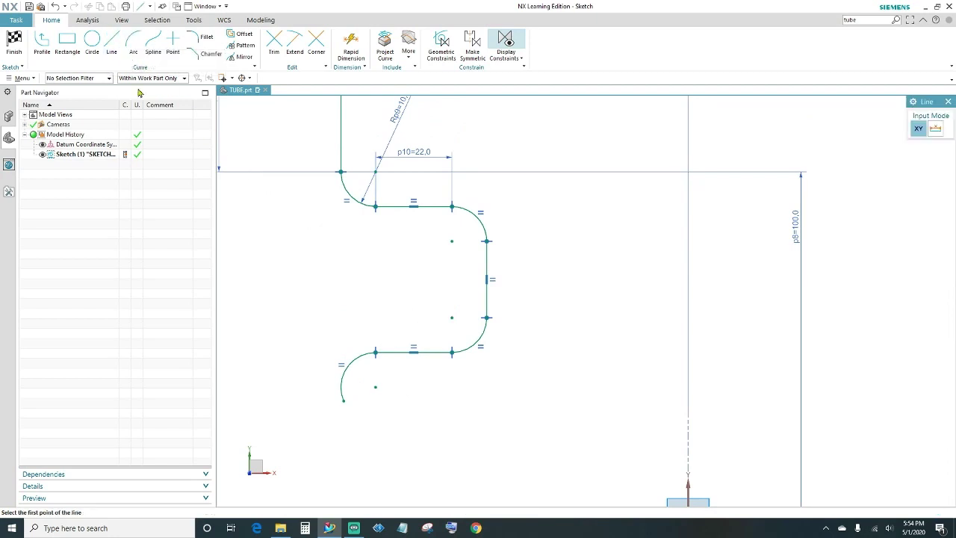
click(334, 411)
click(334, 475)
key(Escape)
- Constrain the new lower line as vertical and equal in length to the upper vertical line
click(336, 436)
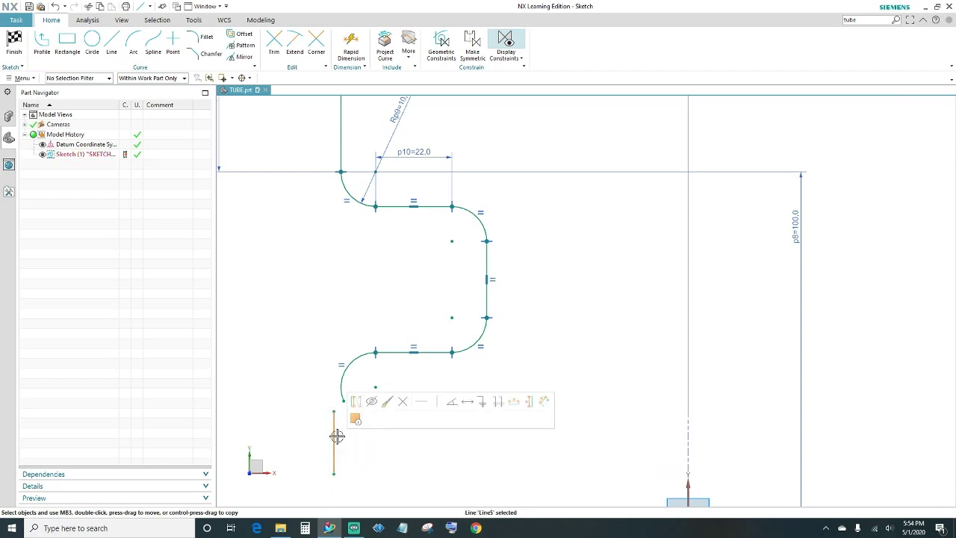
click(435, 402)
click(334, 423)
click(339, 140)
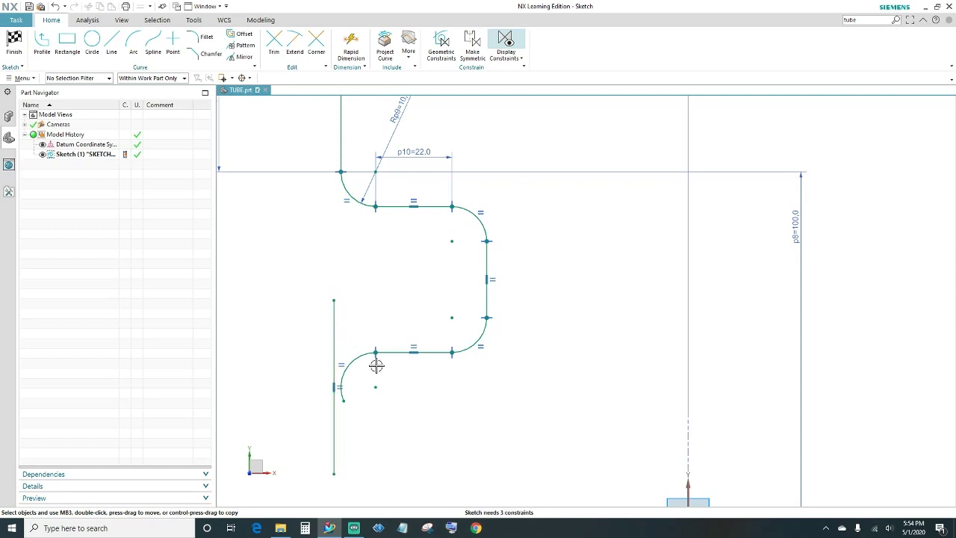
- Make the lower vertical line tangent to the fourth arc and join its upper endpoint to the arc's free end with a coincident constraint
click(333, 300)
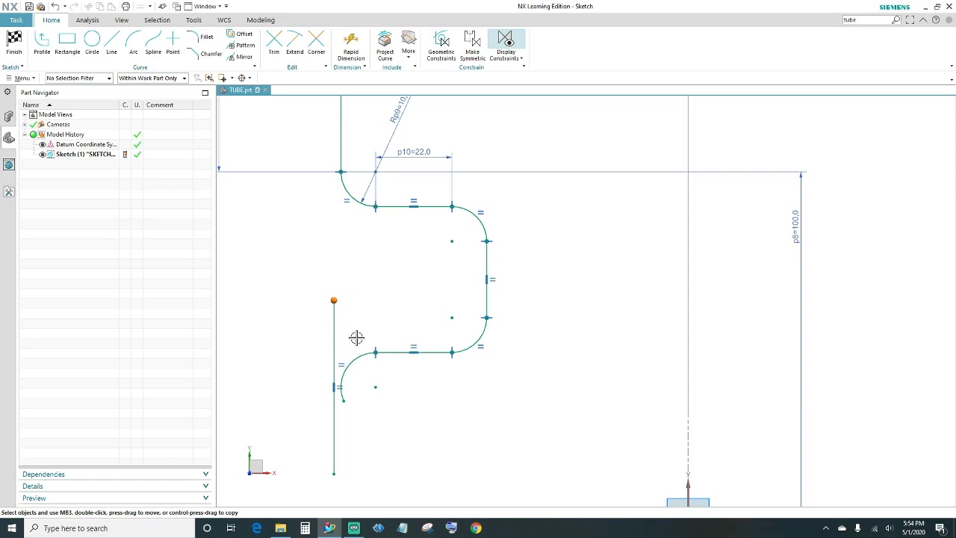
click(334, 301)
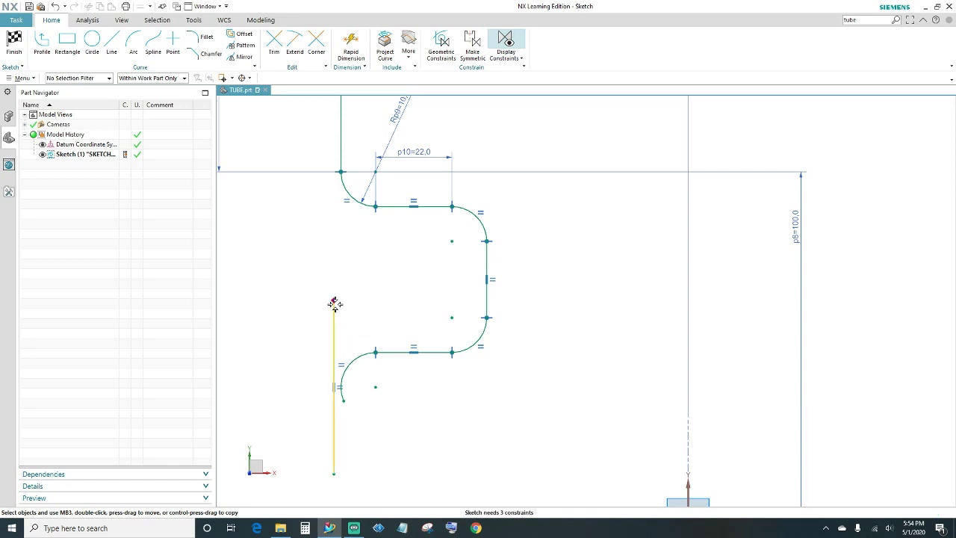
click(348, 358)
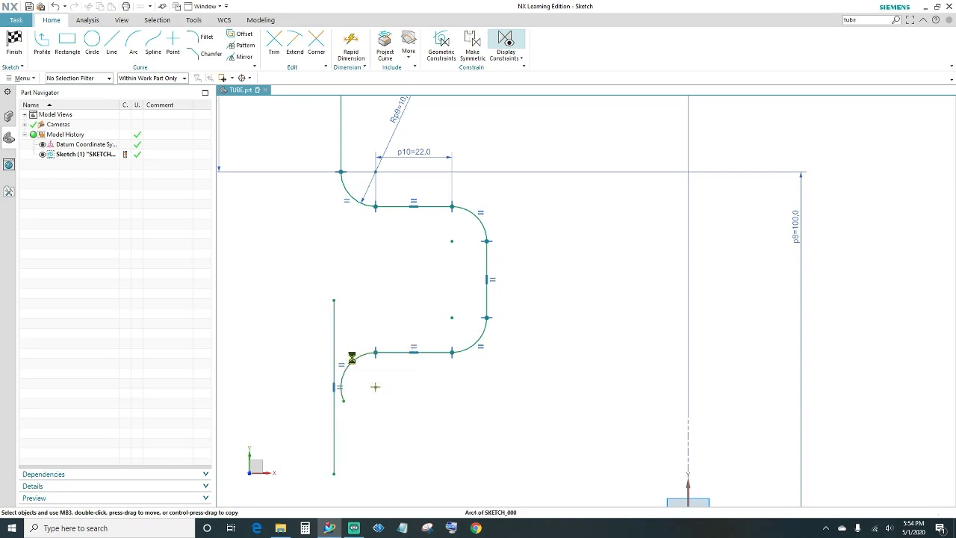
click(333, 324)
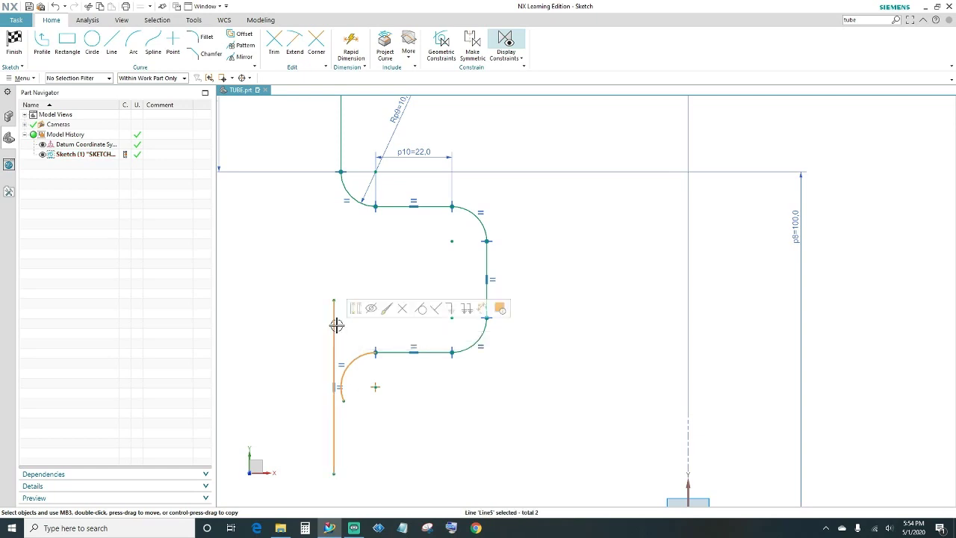
click(420, 310)
click(341, 301)
click(343, 401)
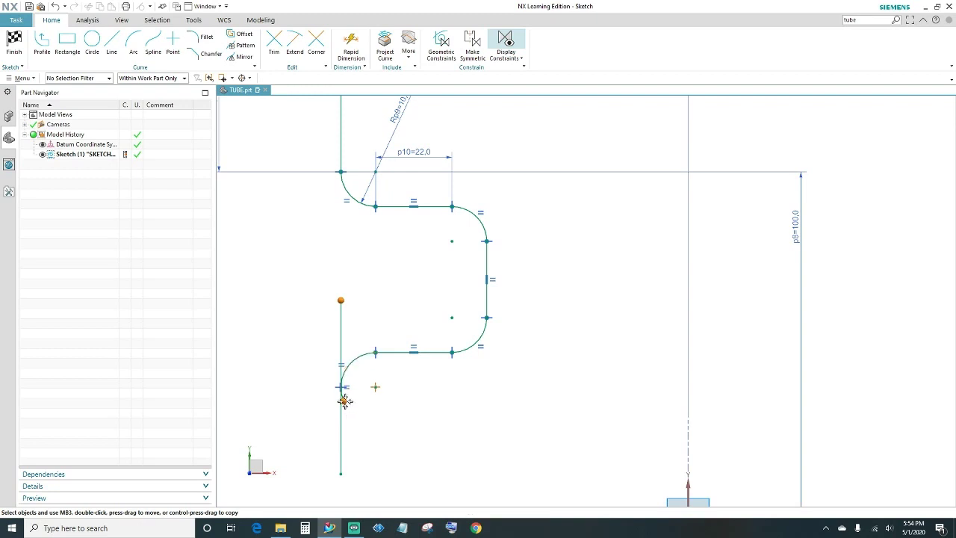
click(363, 385)
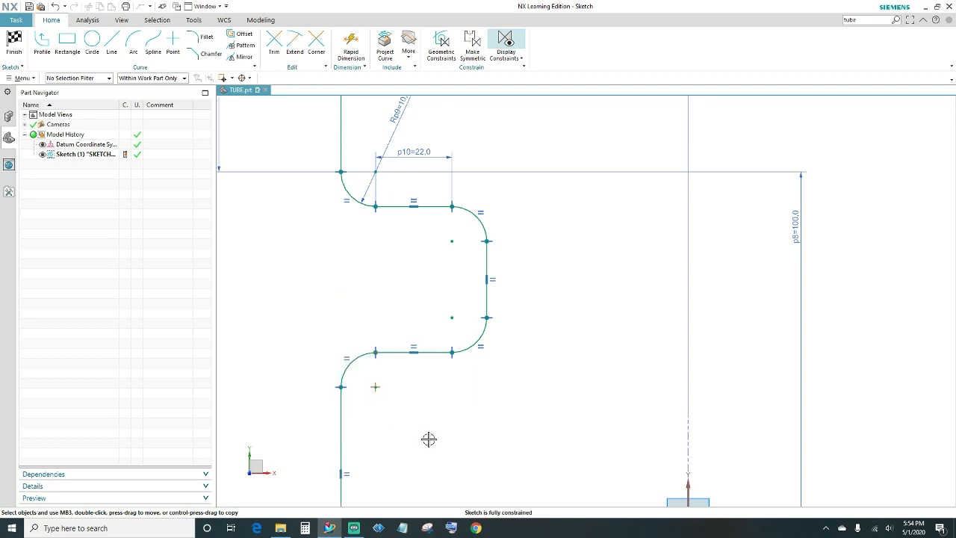
- Move the 22 mm dimension closer to its horizontal line and finish the sketch
scroll(459, 416, down, 1)
scroll(478, 419, down, 1)
mouse_move(469, 426)
shift+middle_down()
mouse_move(482, 410)
mouse_move(478, 367)
shift+middle_up()
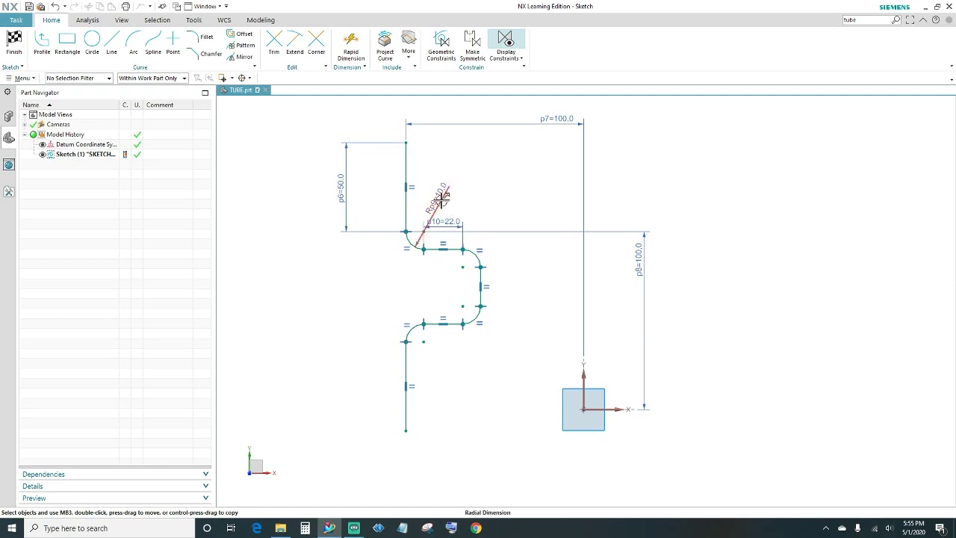
drag(452, 224, 455, 234)
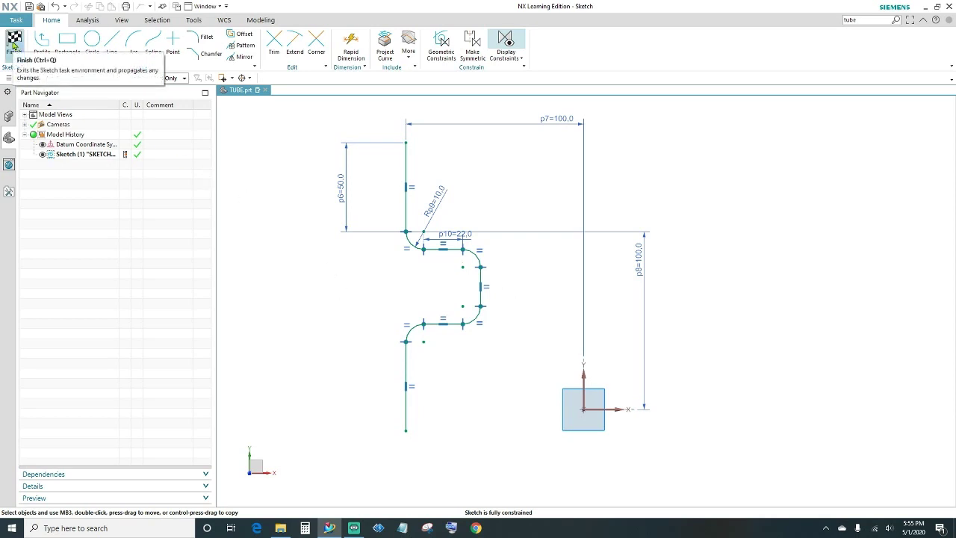
click(12, 46)
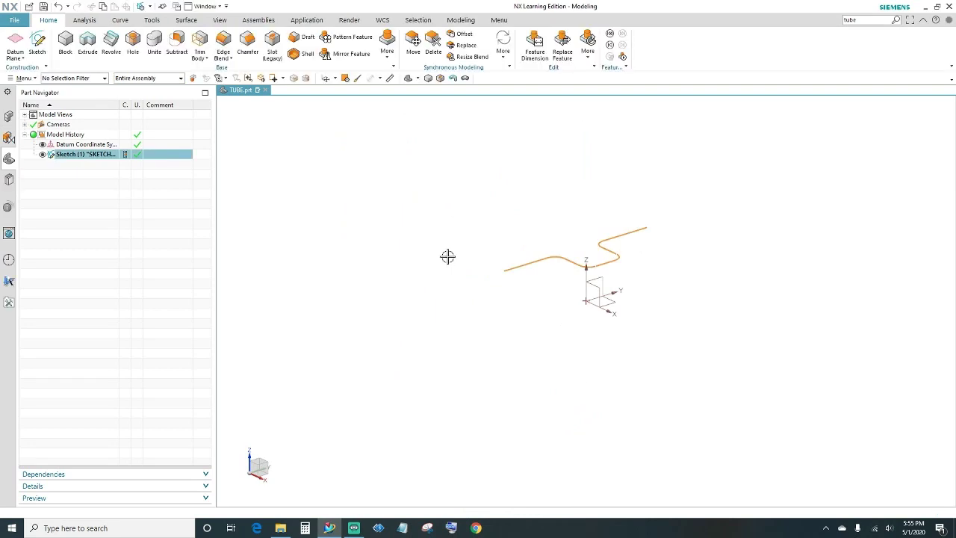
- Look up where the Tube command is located, searching the commands for "tube" and examining the listed locations
mouse_move(447, 256)
middle_down()
mouse_move(540, 288)
mouse_move(473, 341)
middle_up()
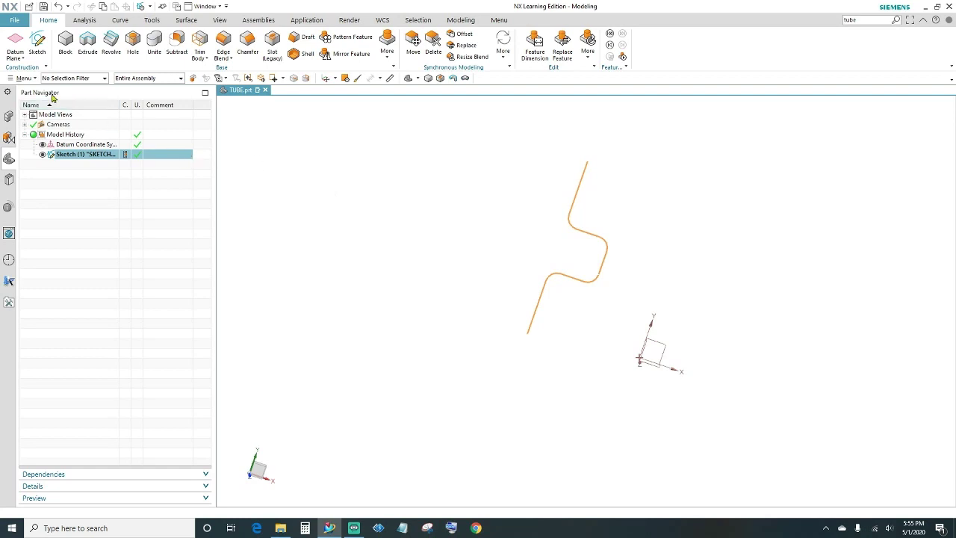
click(24, 78)
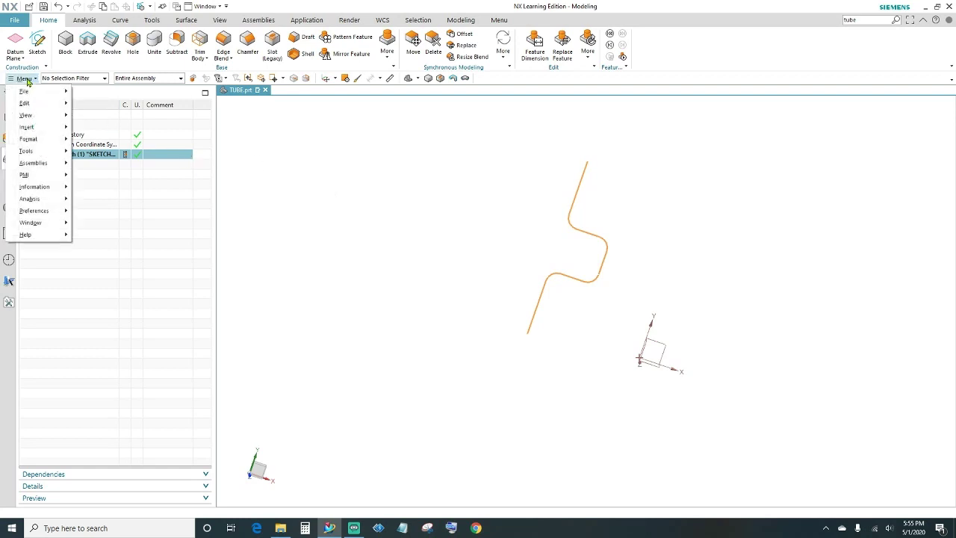
mouse_move(33, 129)
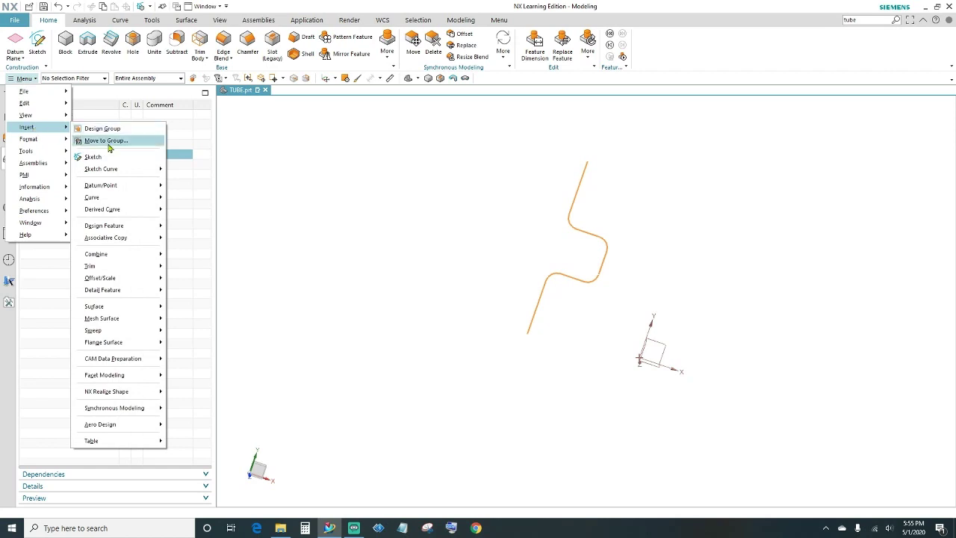
mouse_move(89, 331)
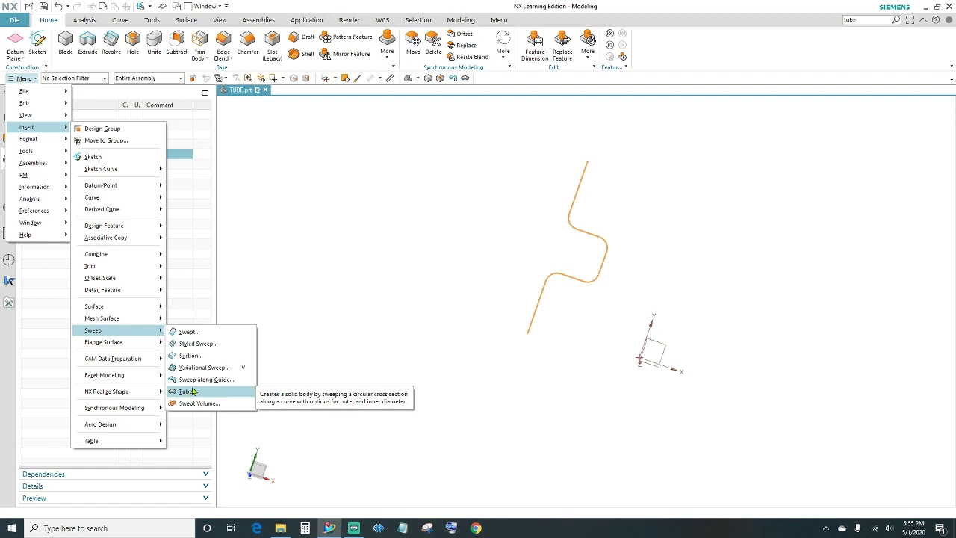
click(879, 20)
key(Return)
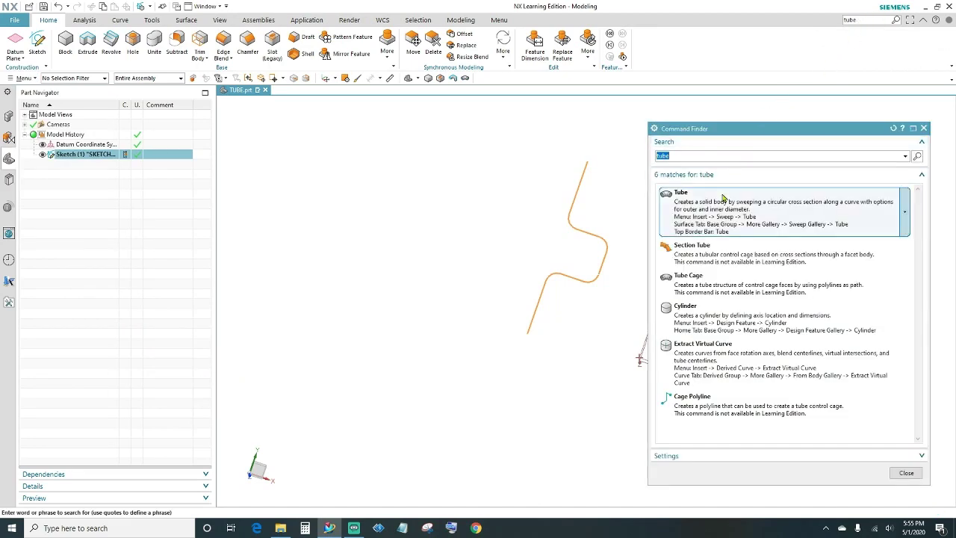
mouse_move(715, 205)
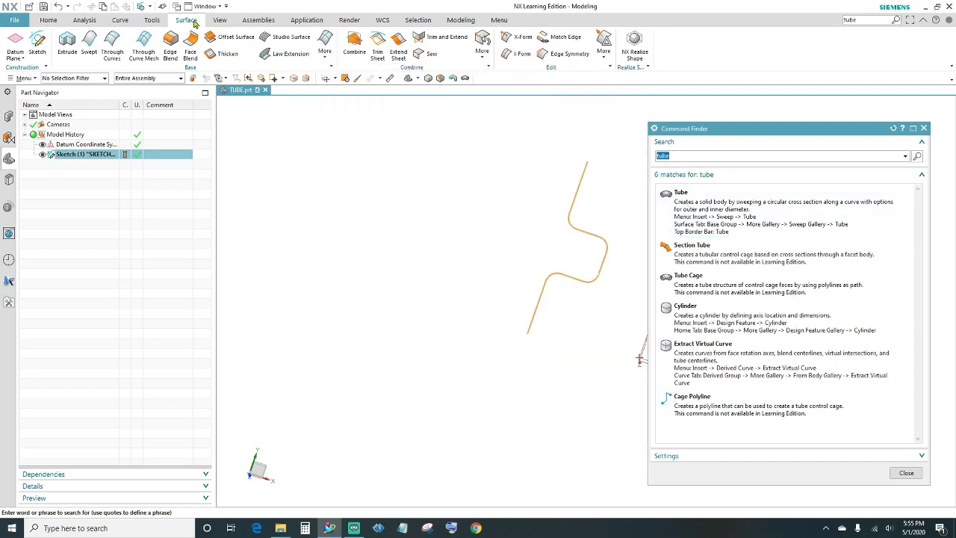
click(326, 56)
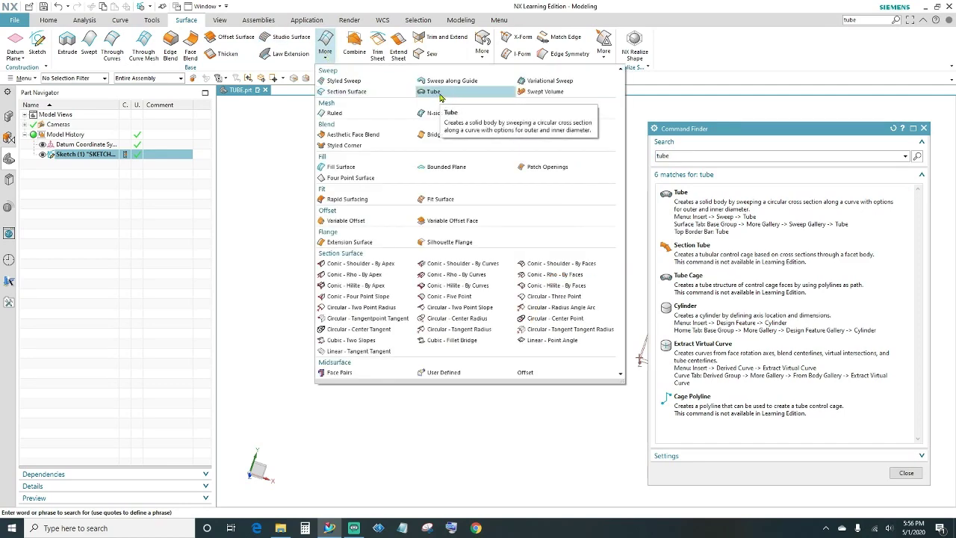
mouse_move(779, 214)
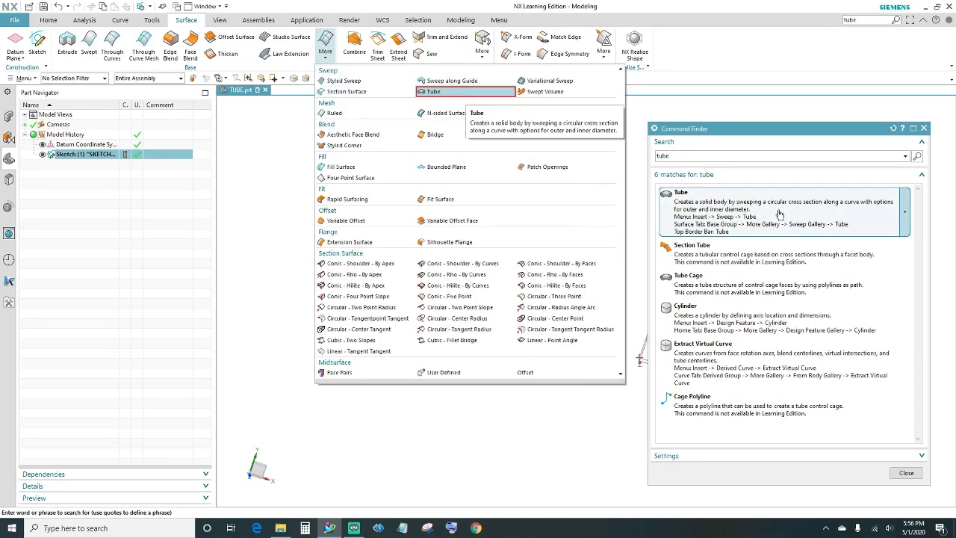
right_click(905, 214)
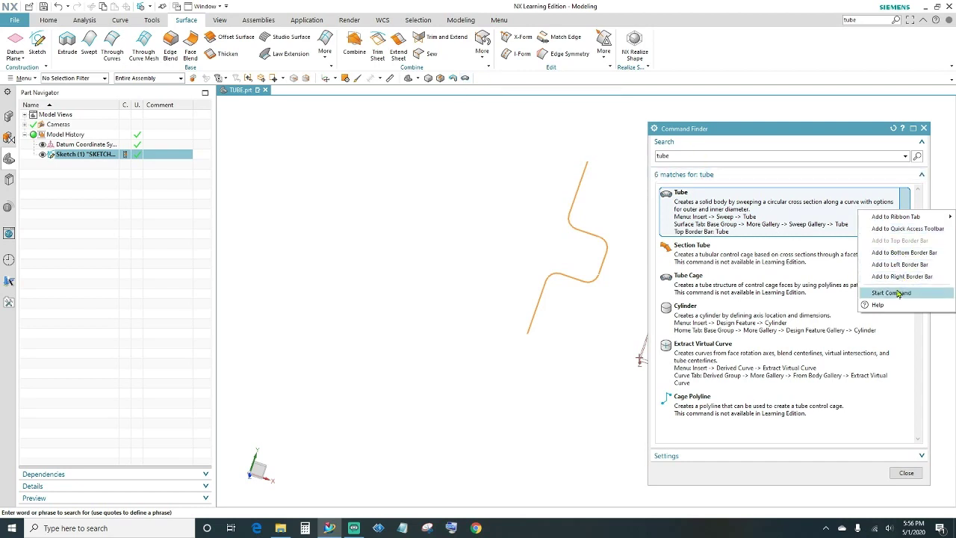
click(924, 128)
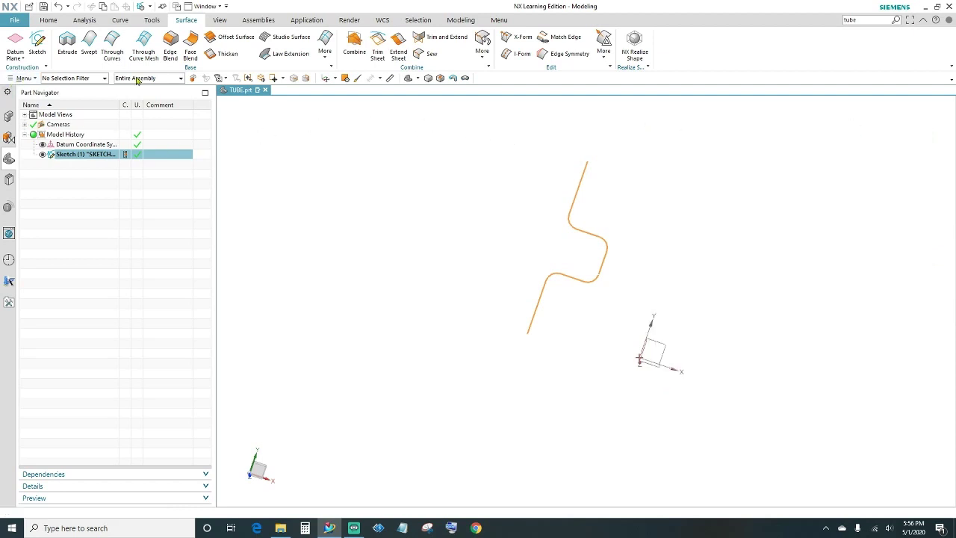
- Create a tube along the whole sketch path with an outer diameter of 15 mm and an inner diameter of 13 mm
click(325, 52)
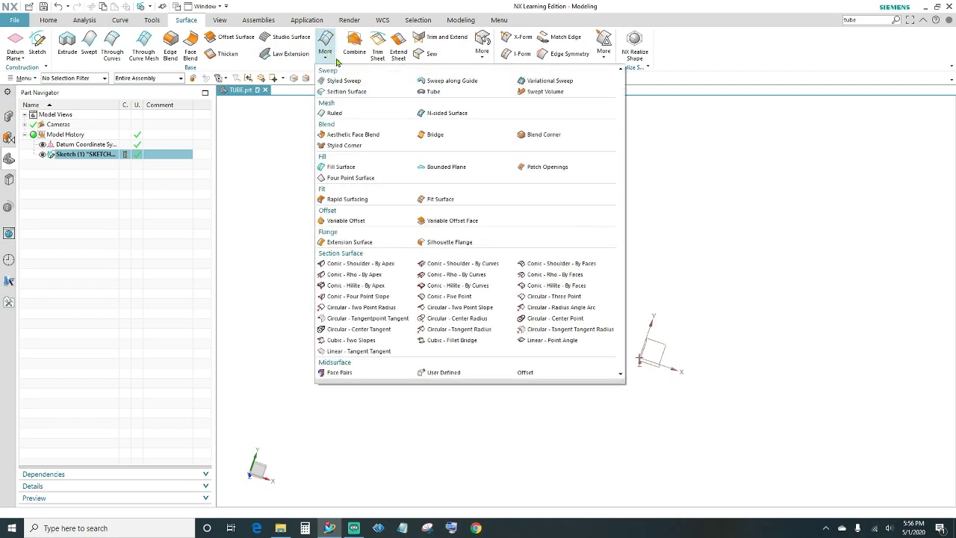
click(431, 93)
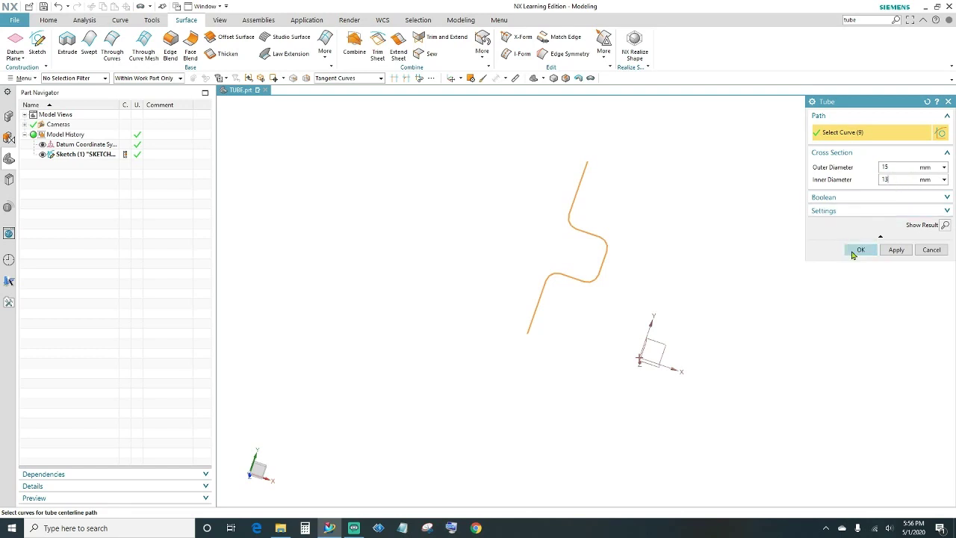
click(861, 251)
- Move the sketch and the datum coordinate system to layer 5 by selecting the tube body and inverting the selection
shift+middle_drag(703, 255, 819, 299)
scroll(800, 276, up, 3)
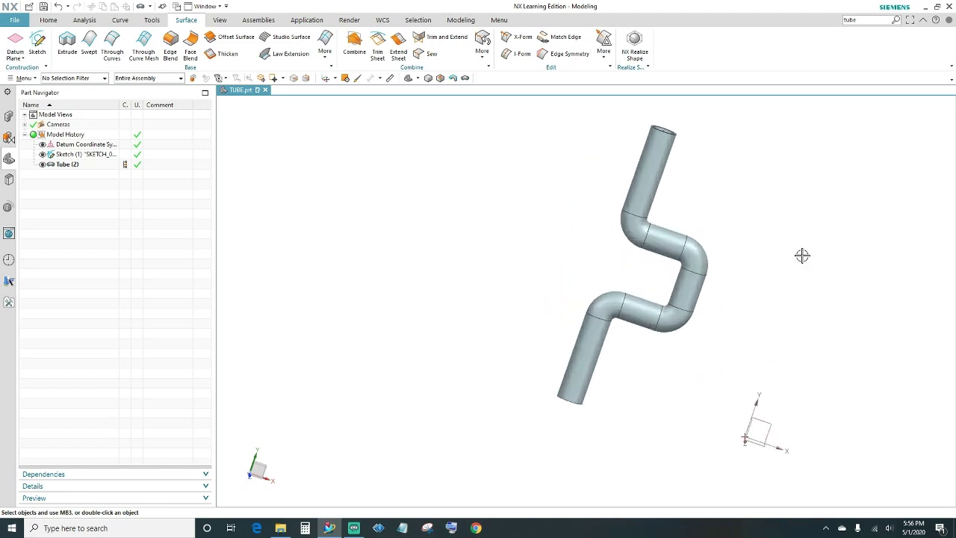
scroll(777, 272, up, 5)
mouse_move(820, 269)
middle_down()
mouse_move(802, 319)
mouse_move(777, 317)
middle_up()
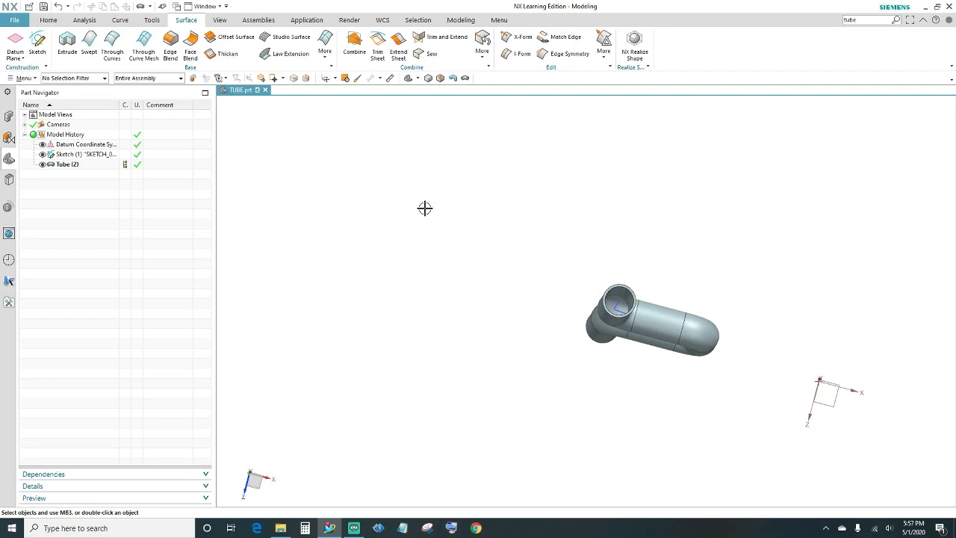
click(220, 20)
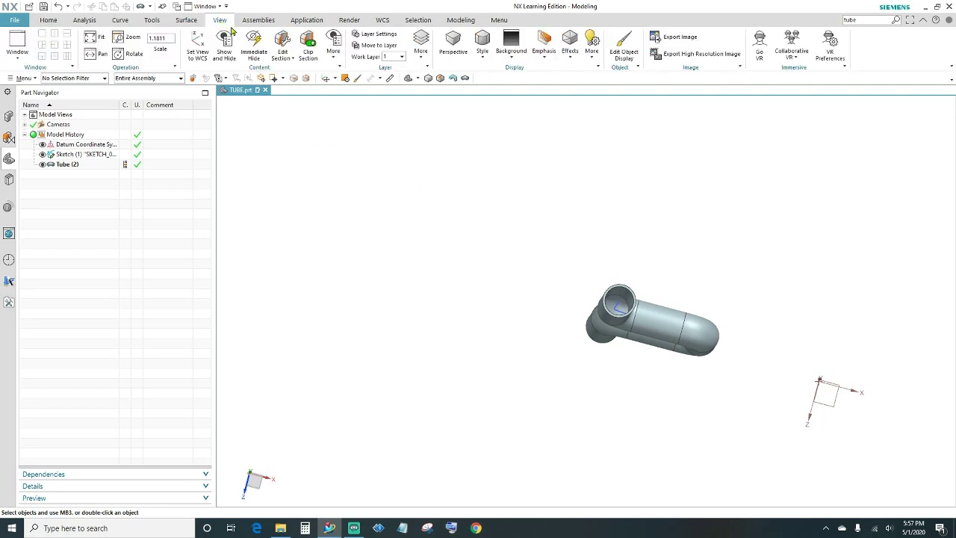
click(379, 46)
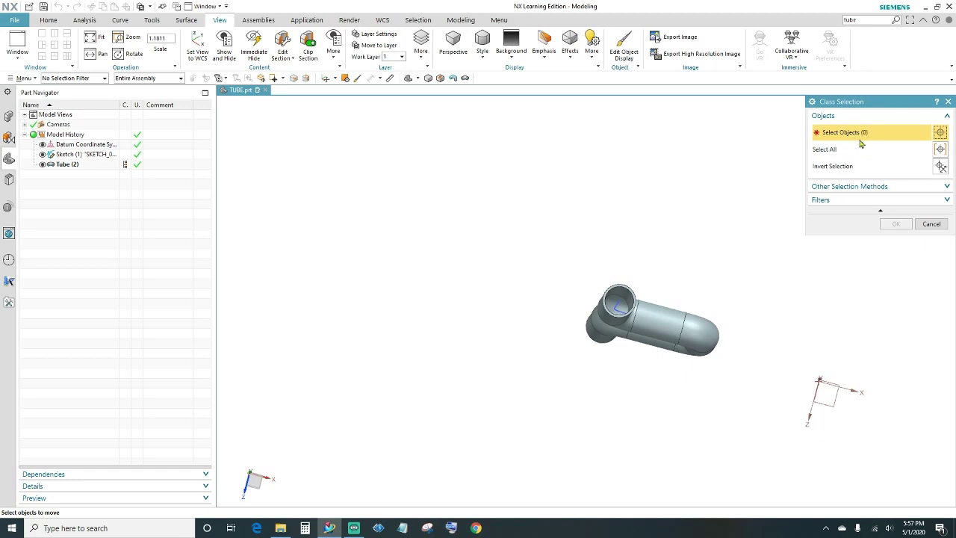
click(677, 323)
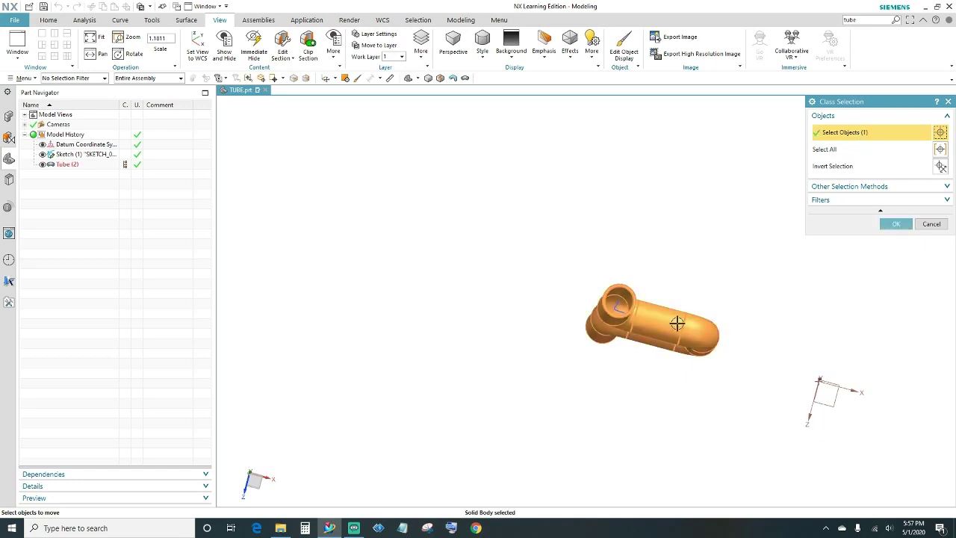
click(940, 167)
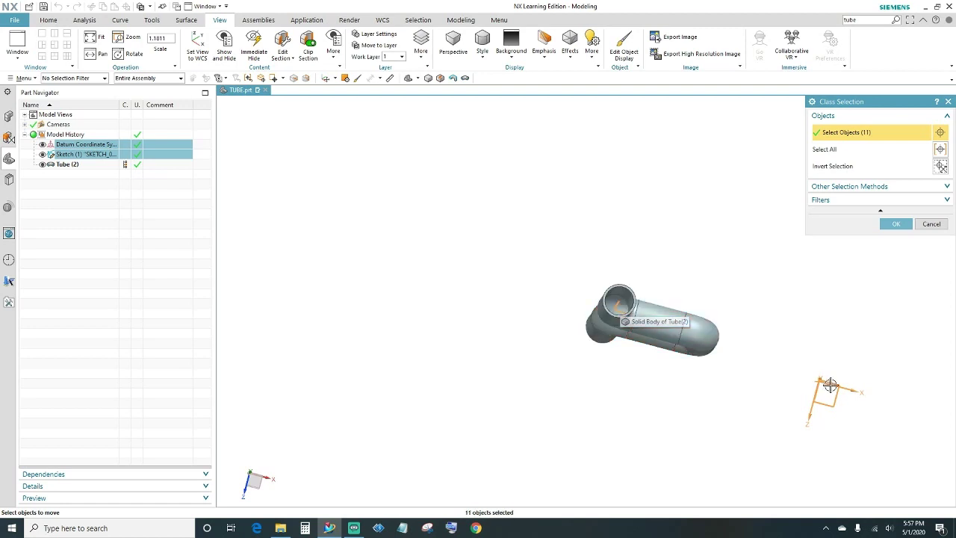
click(897, 224)
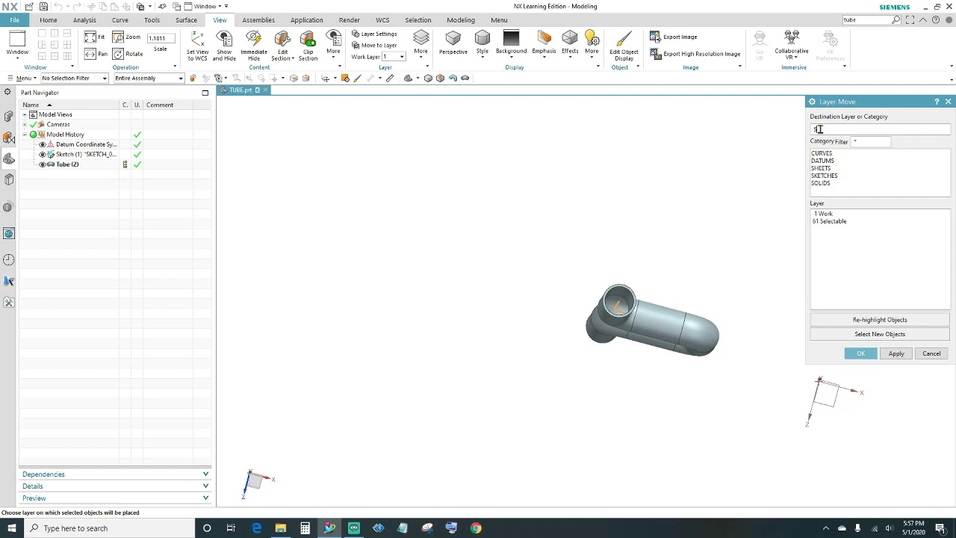
click(862, 355)
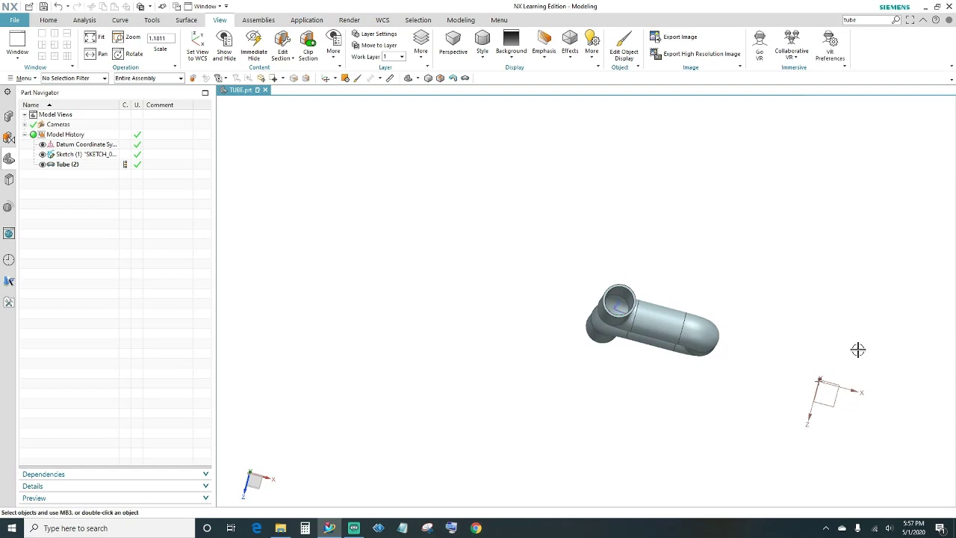
- Turn off layer 5 in the layer settings to hide the sketch and datum coordinate system
click(369, 34)
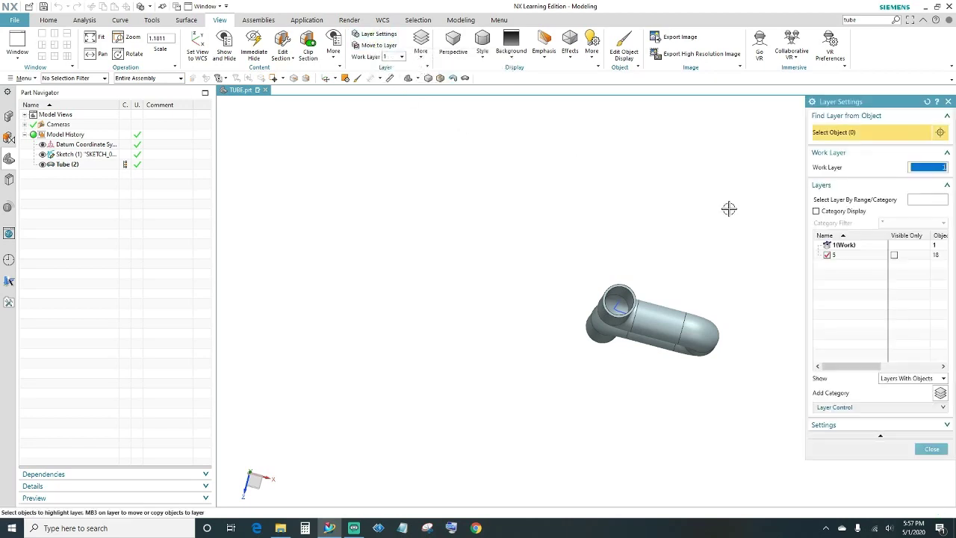
click(827, 256)
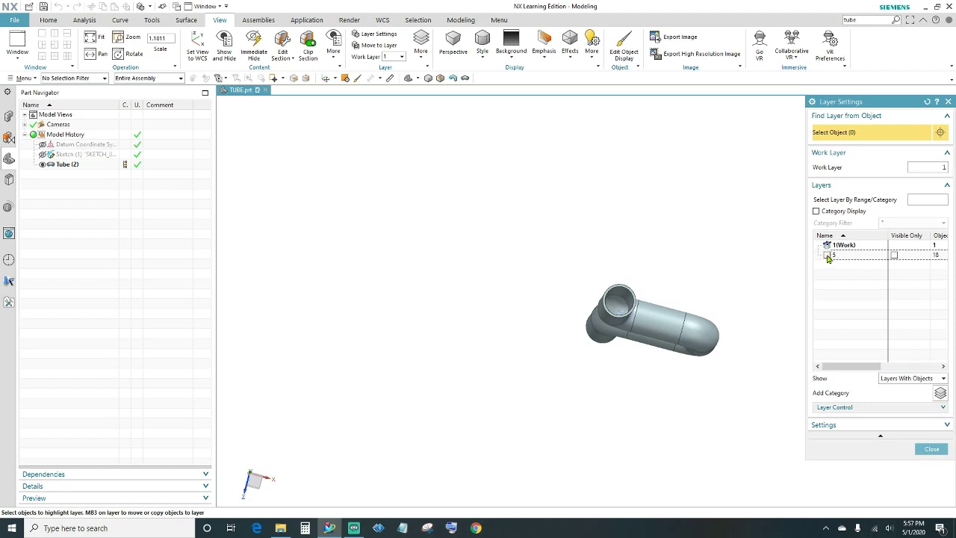
click(931, 448)
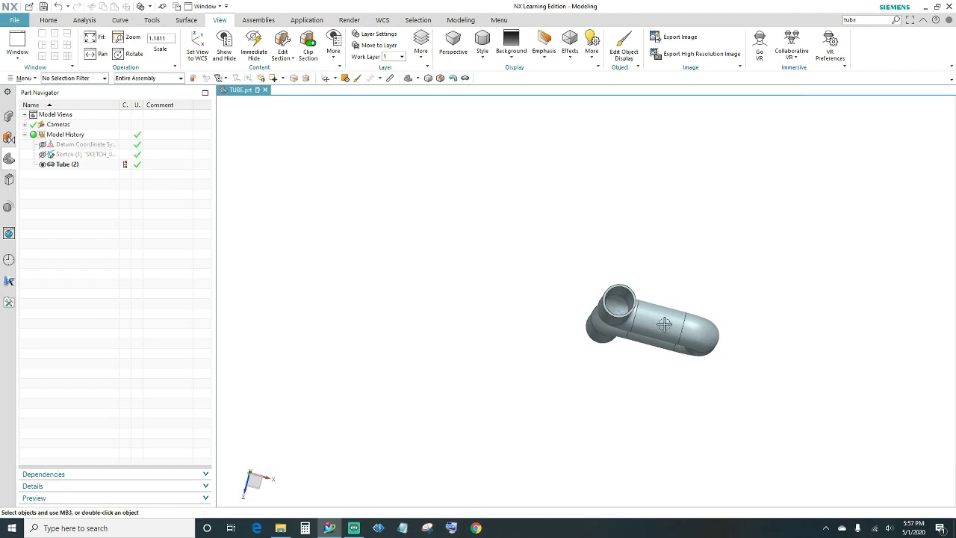
- Change the display color of the tube body to a light yellow-green from the color palette
middle_drag(761, 271, 773, 225)
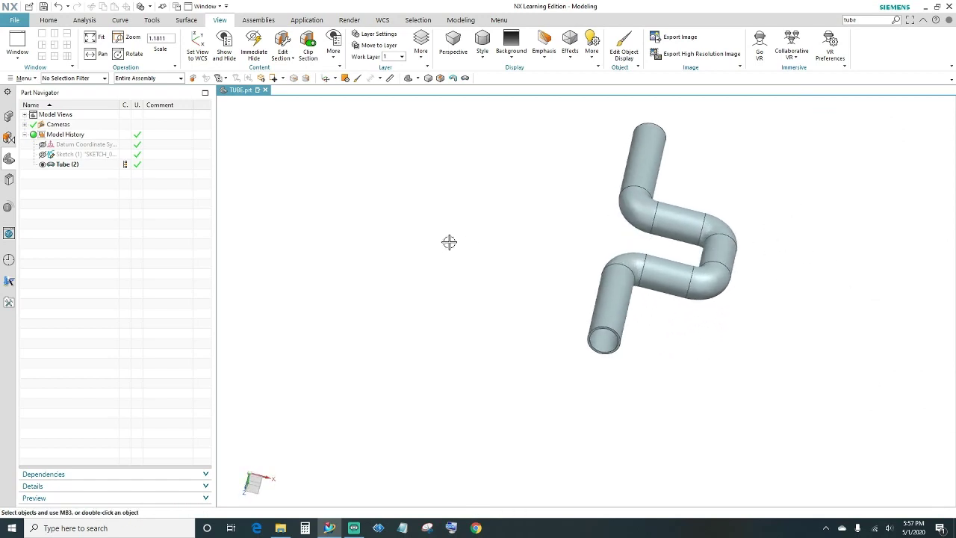
shift+middle_drag(413, 244, 440, 292)
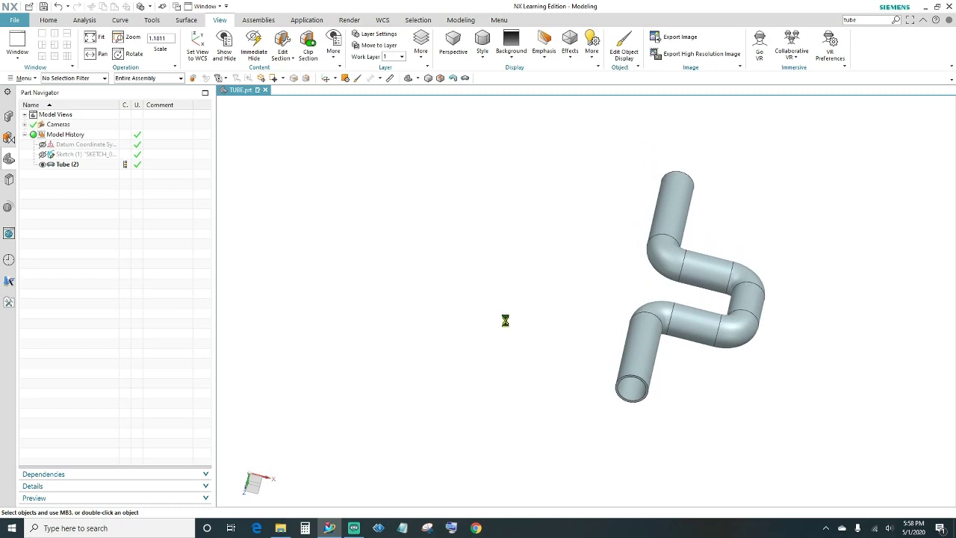
key(ctrl+j)
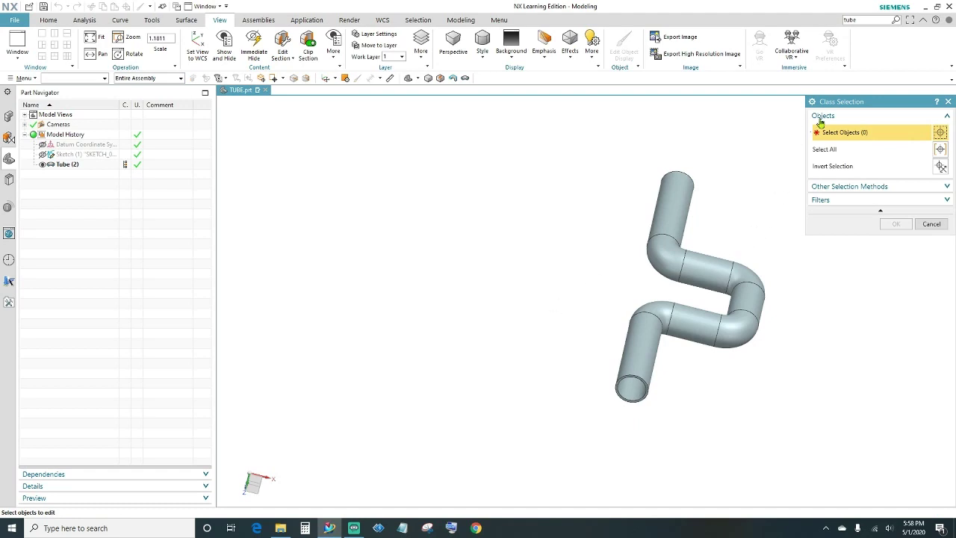
click(699, 267)
click(896, 224)
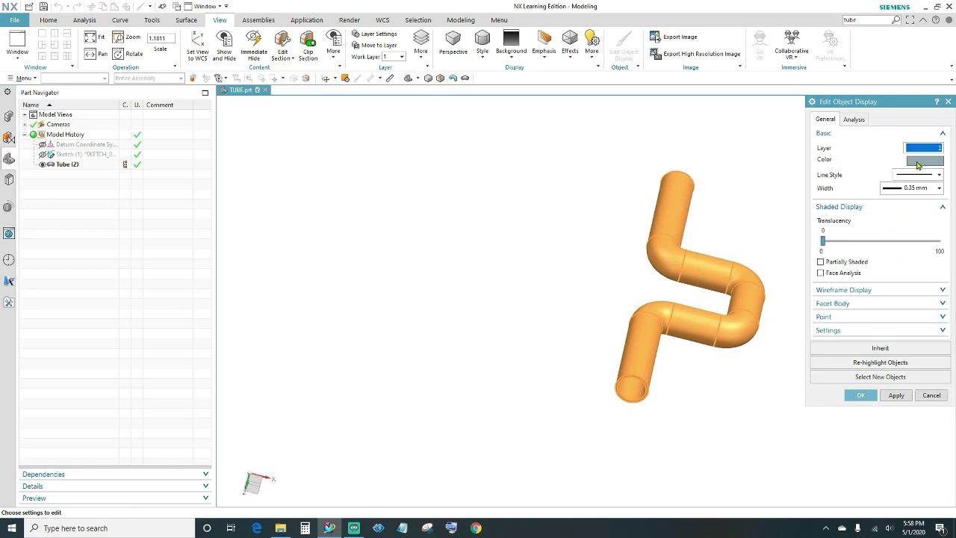
click(920, 161)
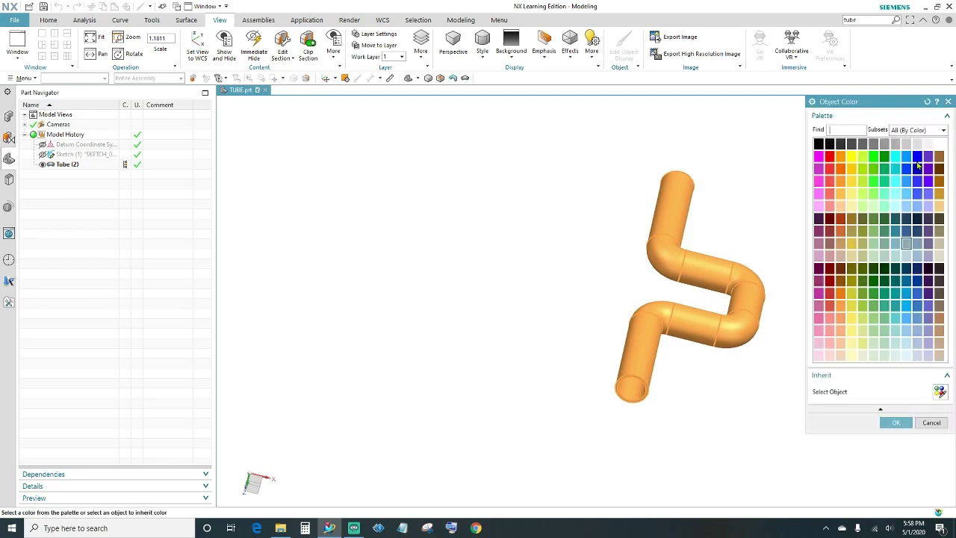
click(862, 319)
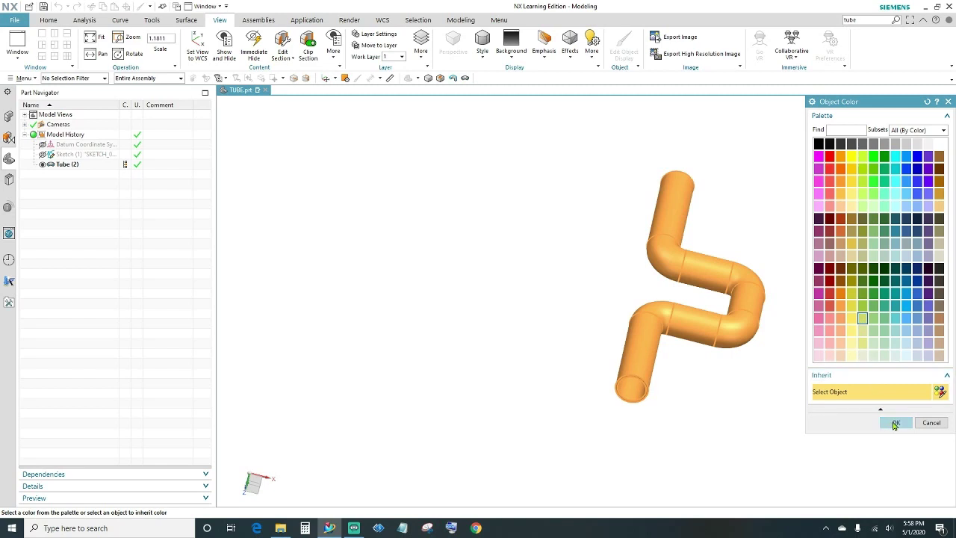
click(894, 424)
click(860, 394)
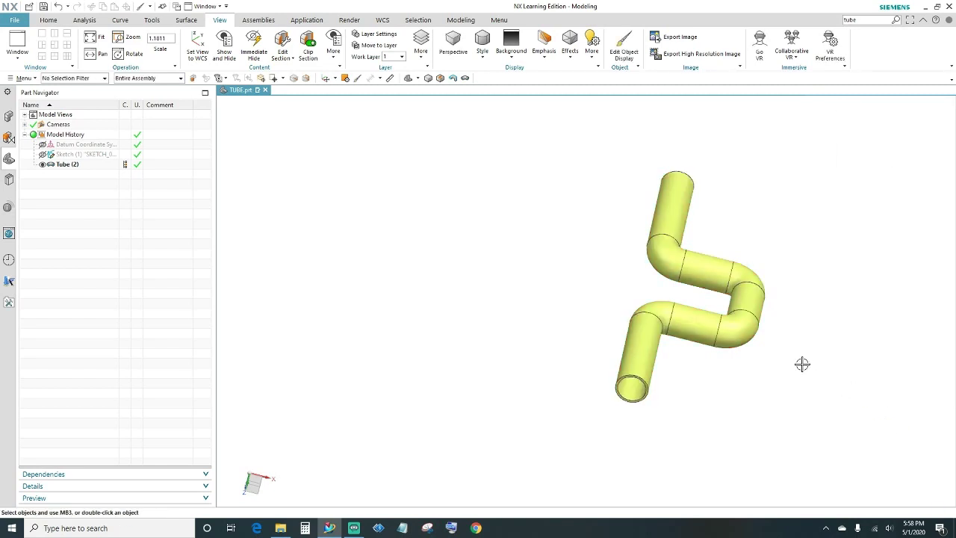